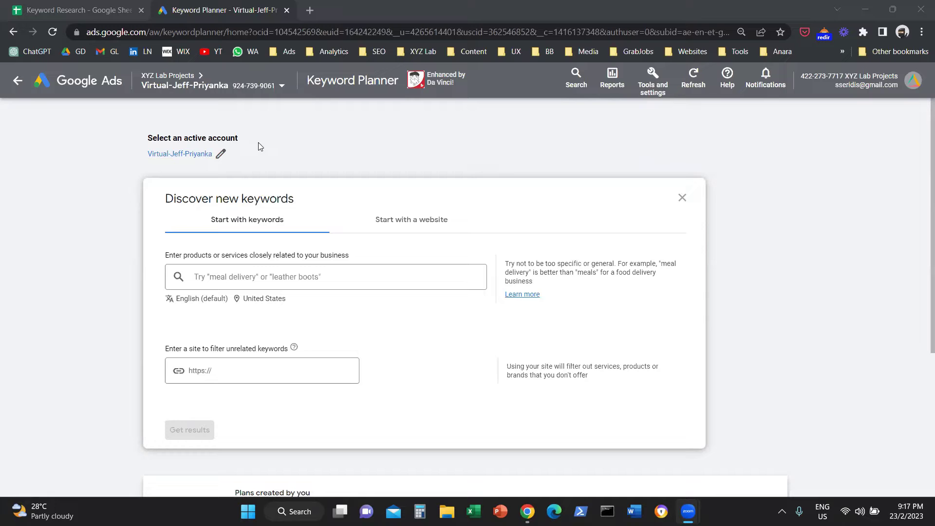
# Open Keyword Planner's Discover new keywords form from the Google Ads tools.
pyautogui.click(658, 97)
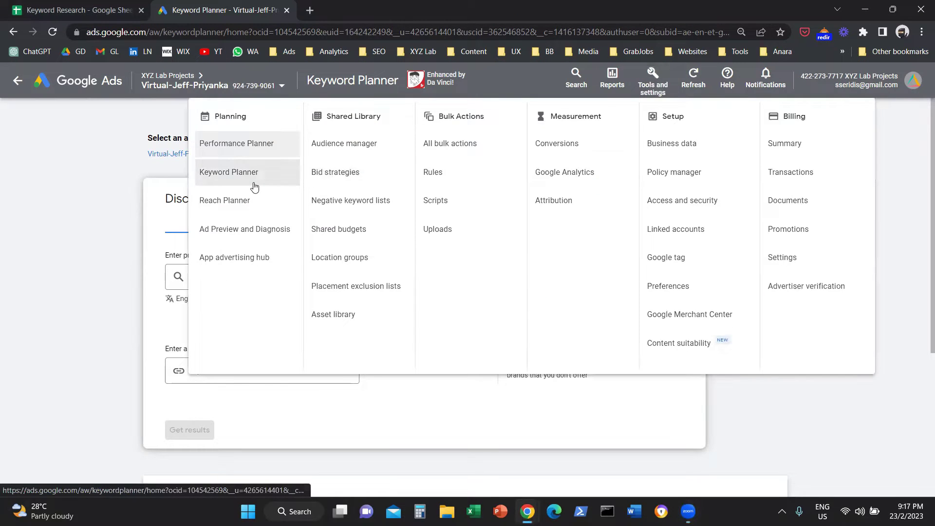
pyautogui.click(254, 186)
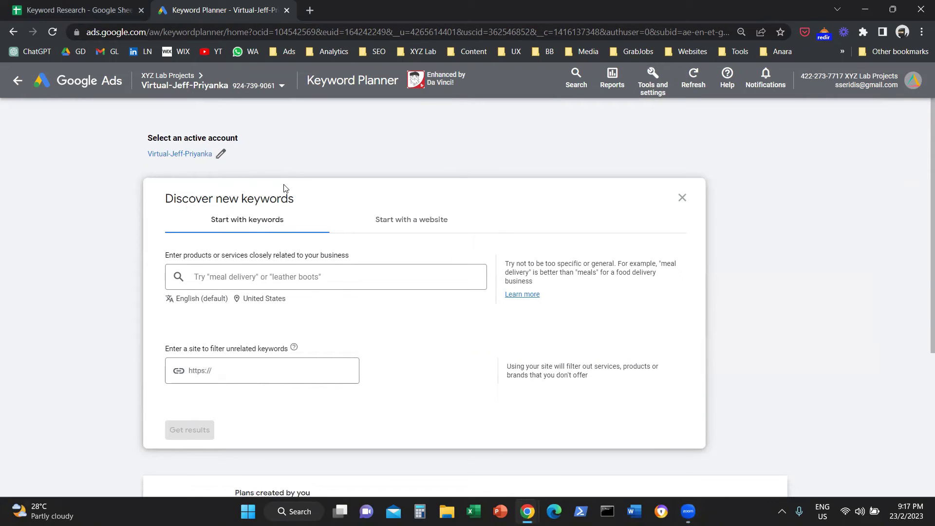
pyautogui.tripleClick(196, 199)
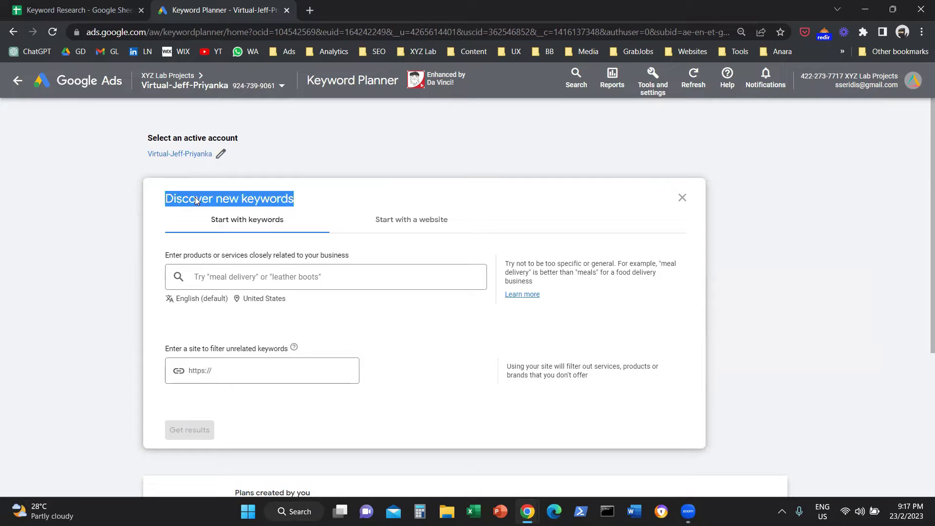
pyautogui.click(18, 81)
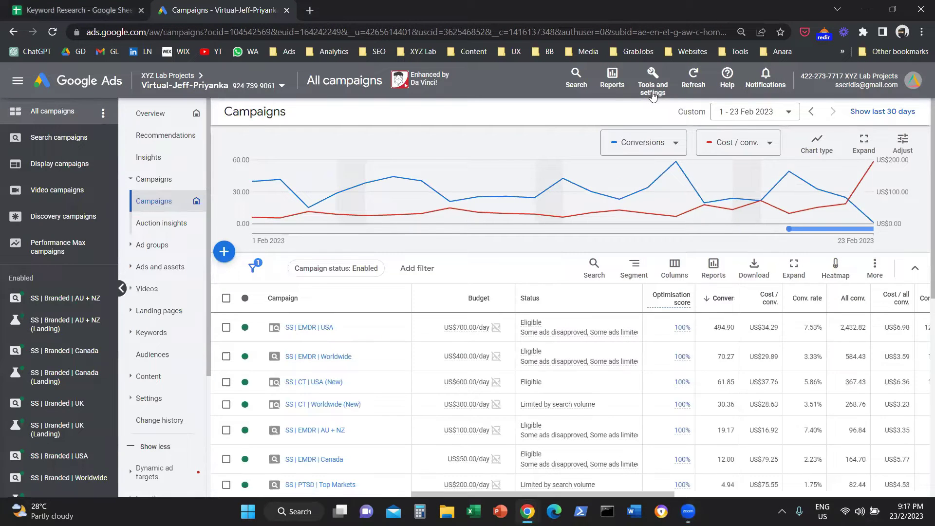
pyautogui.click(653, 86)
pyautogui.click(237, 178)
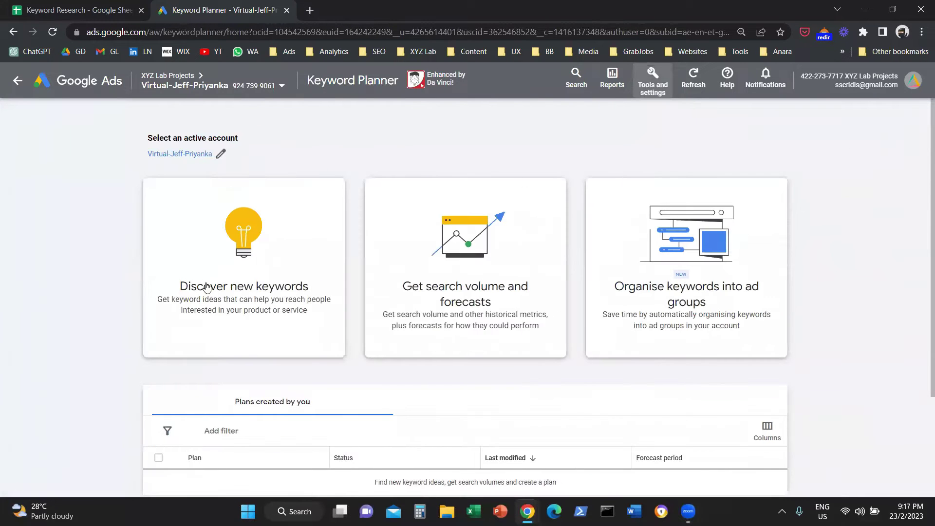
pyautogui.click(262, 276)
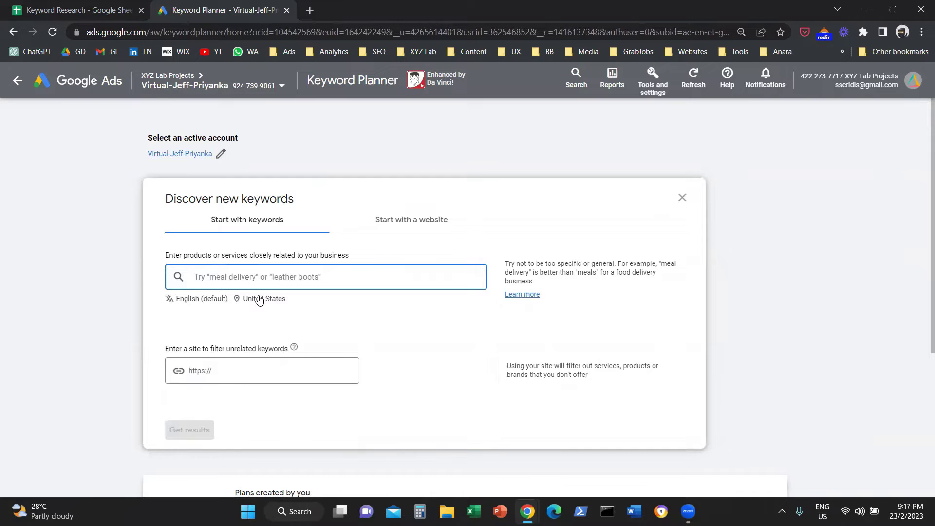
# Replace the United States location target with Singapore and save it.
pyautogui.click(260, 299)
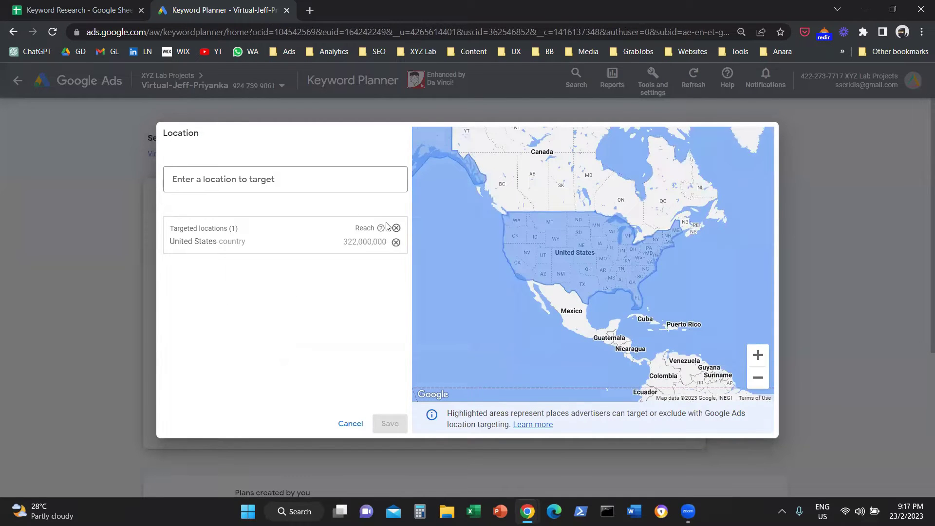
pyautogui.click(395, 242)
pyautogui.click(298, 174)
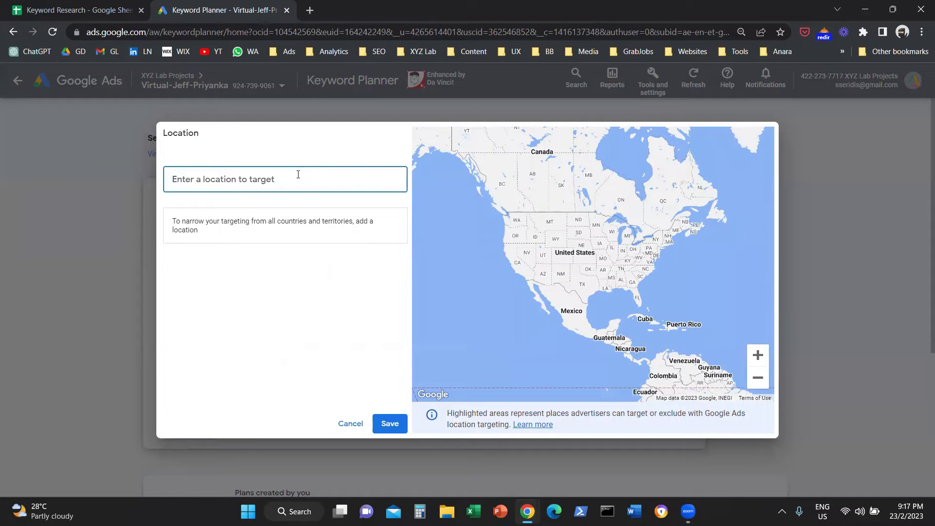
pyautogui.write('singapore')
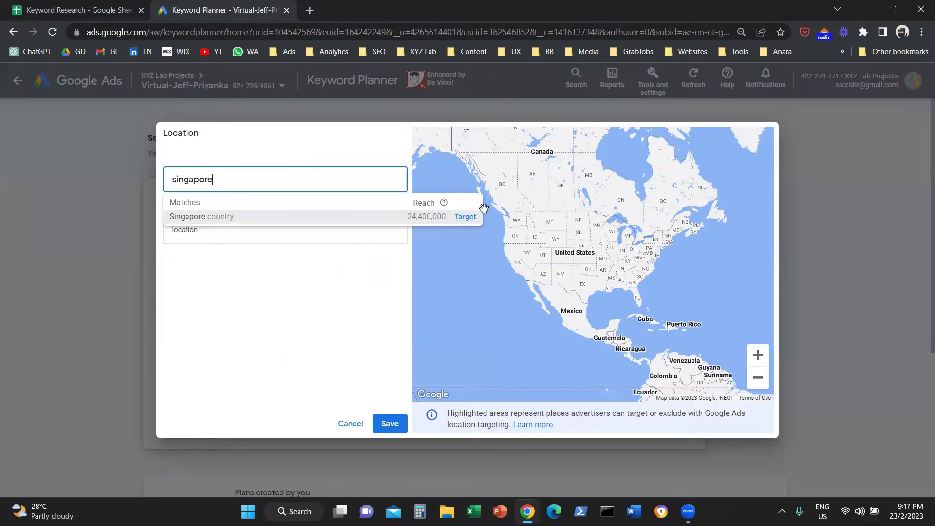
pyautogui.click(463, 215)
pyautogui.click(390, 423)
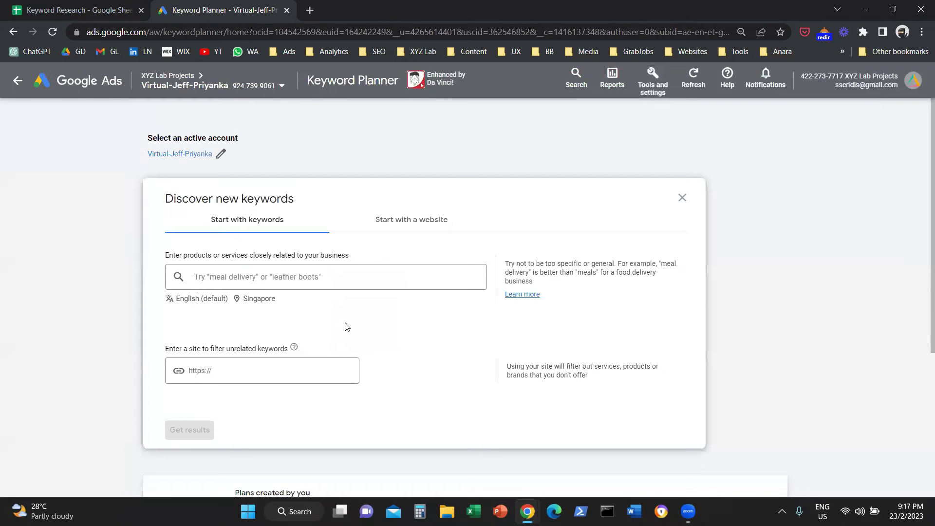
pyautogui.click(322, 278)
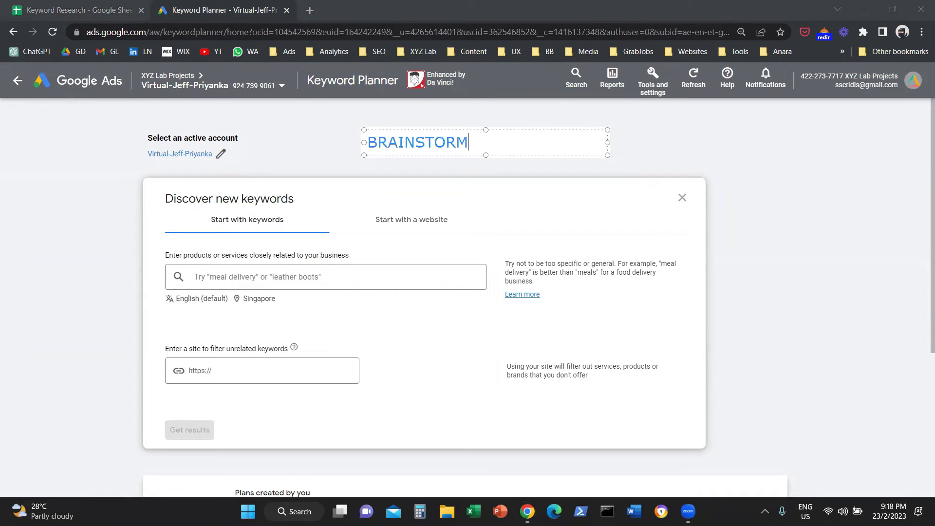
pyautogui.write('> CATEGORIES')
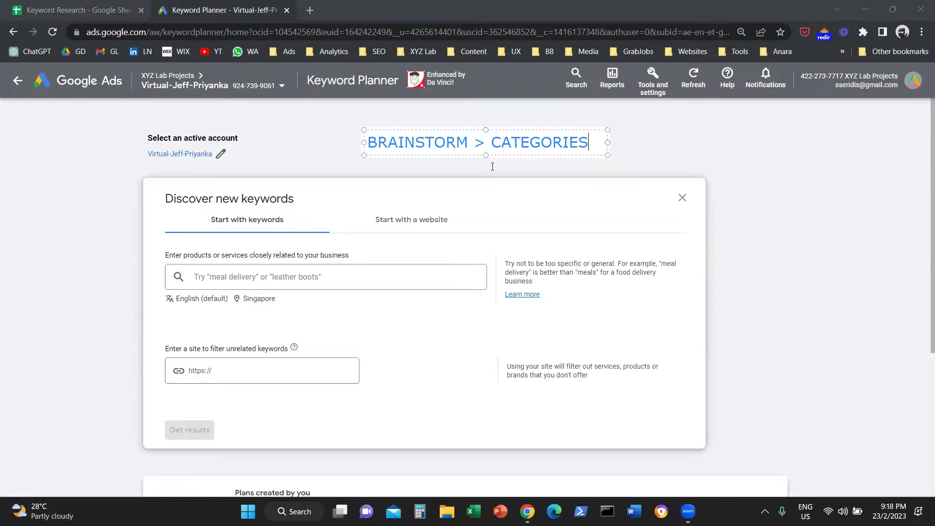
pyautogui.click(495, 166)
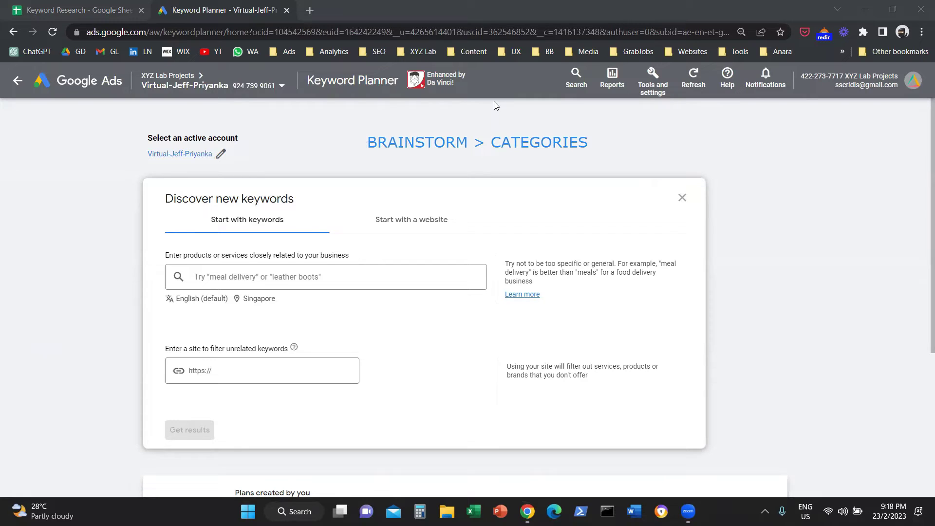
pyautogui.press('Escape')
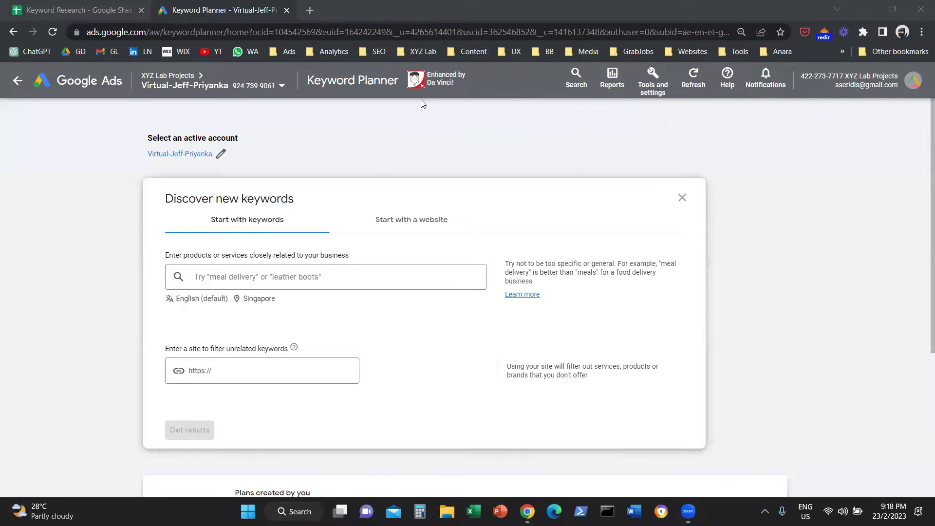
pyautogui.click(715, 148)
pyautogui.write('LIFE INSU')
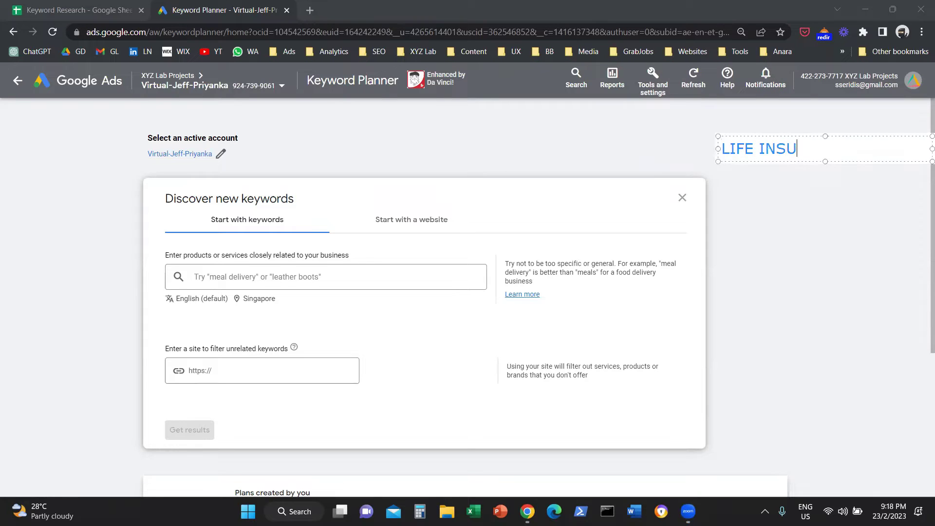
pyautogui.write('RANCE')
pyautogui.press('Return')
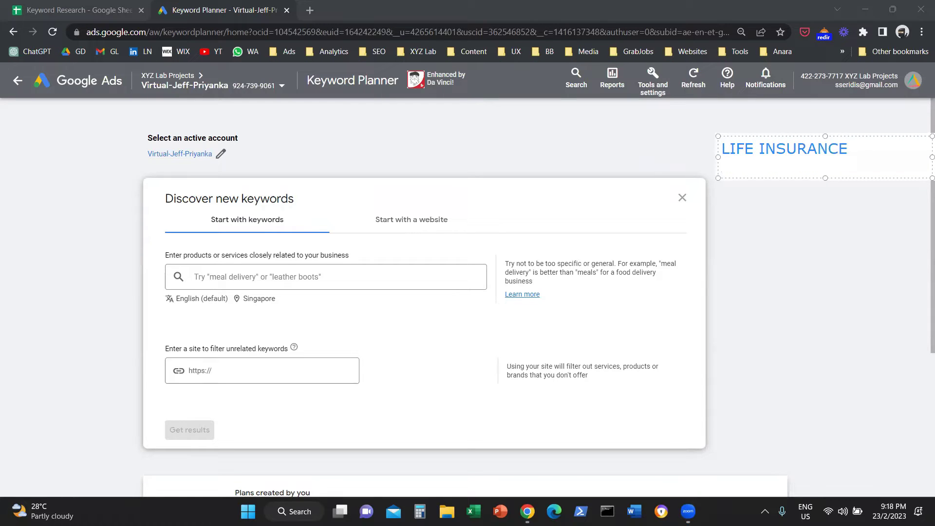
pyautogui.write('HOME INSURANCE')
pyautogui.press('Return')
pyautogui.write('HEALTH INSURANCE')
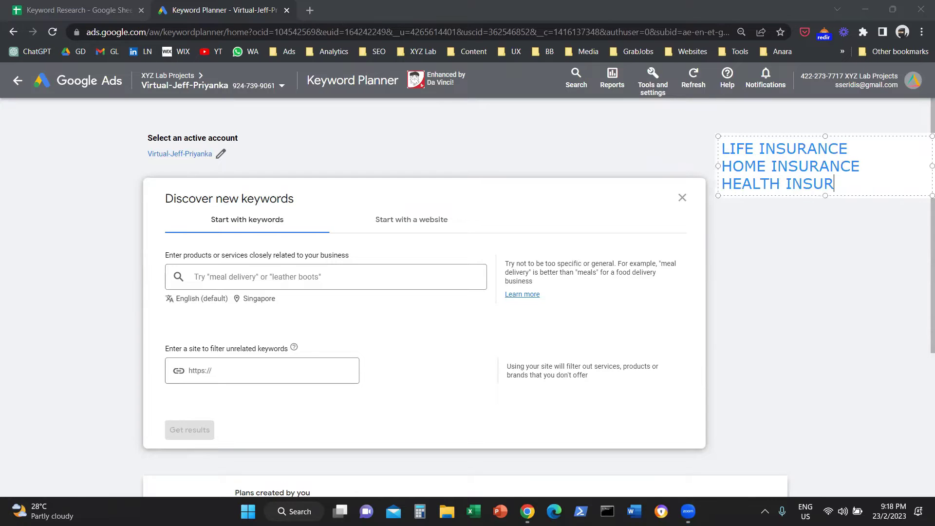
pyautogui.press('Return')
pyautogui.write('MOTO')
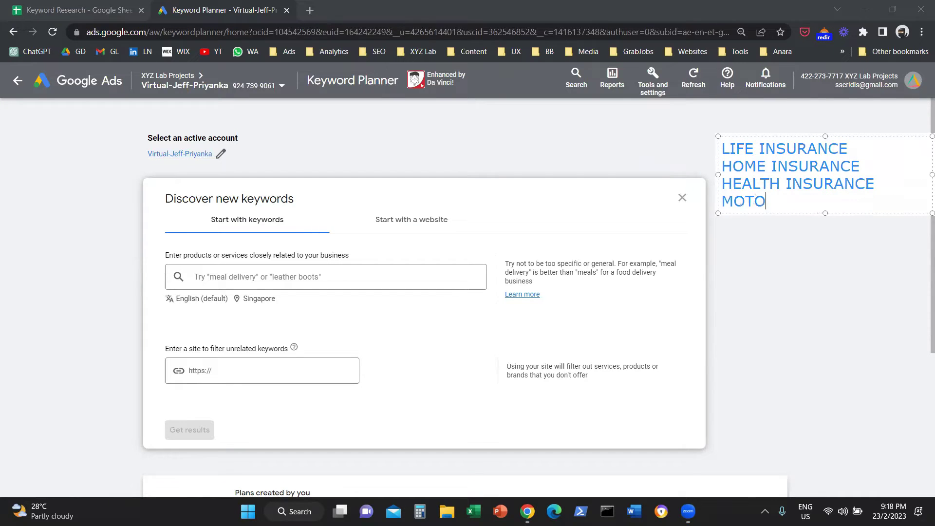
pyautogui.write('R INSURANCE')
pyautogui.press('Return')
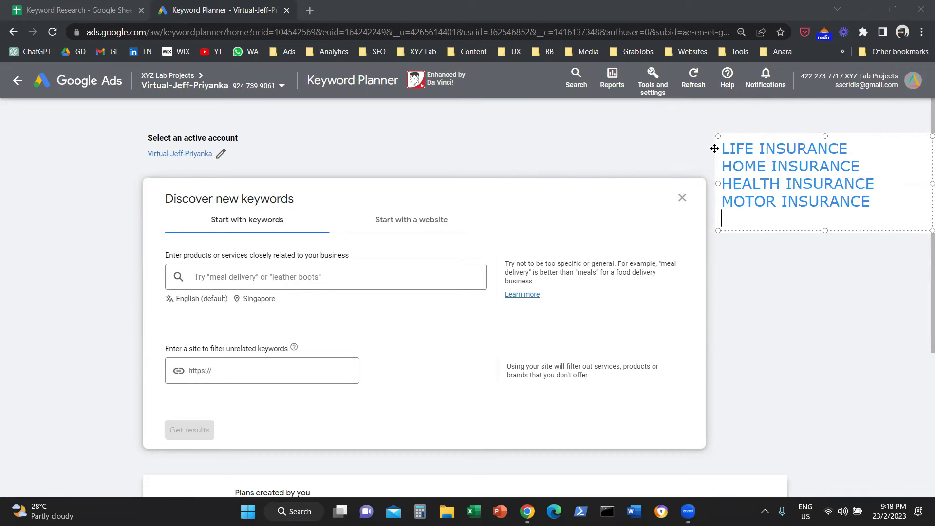
pyautogui.write('GENERIC INSURANCE')
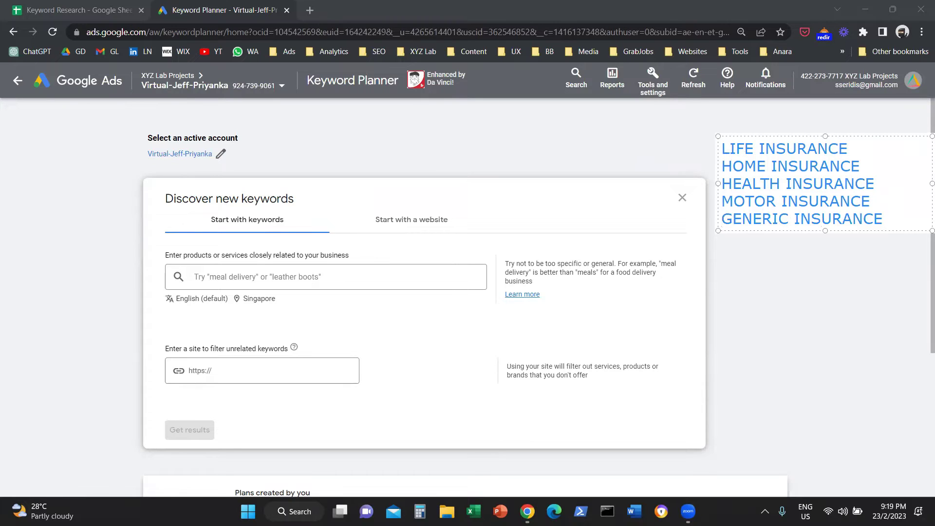
pyautogui.click(810, 307)
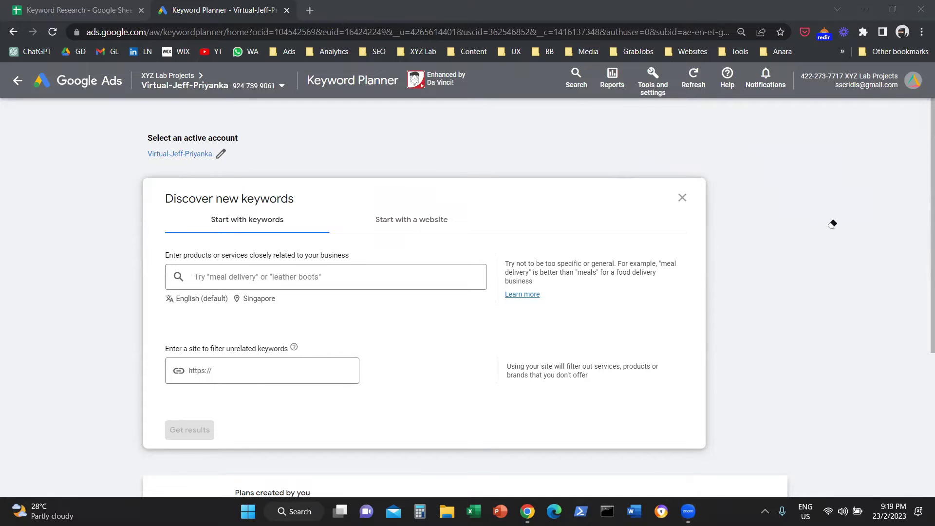
# Enter 'life insurance' as the keyword and get keyword ideas.
pyautogui.click(277, 275)
pyautogui.write('LIFE')
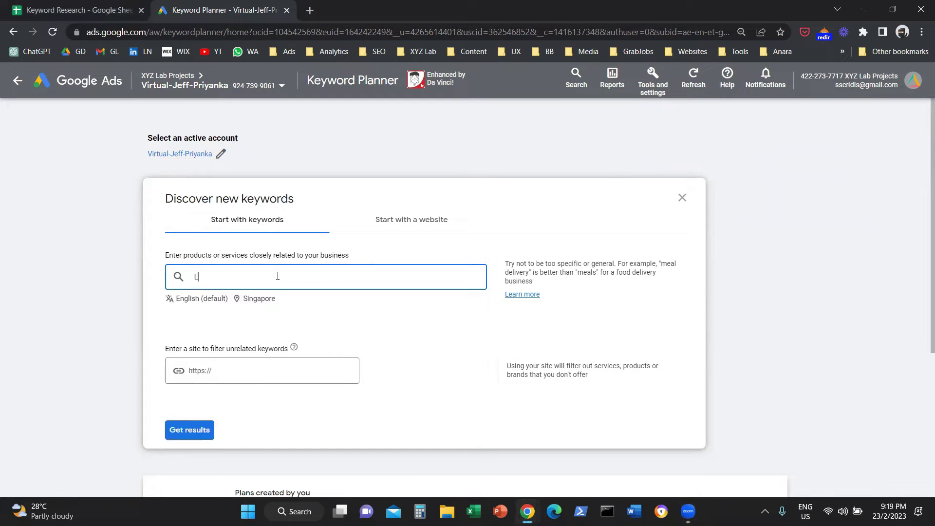
pyautogui.press('BackSpace')
pyautogui.write('life insurance')
pyautogui.press('Return')
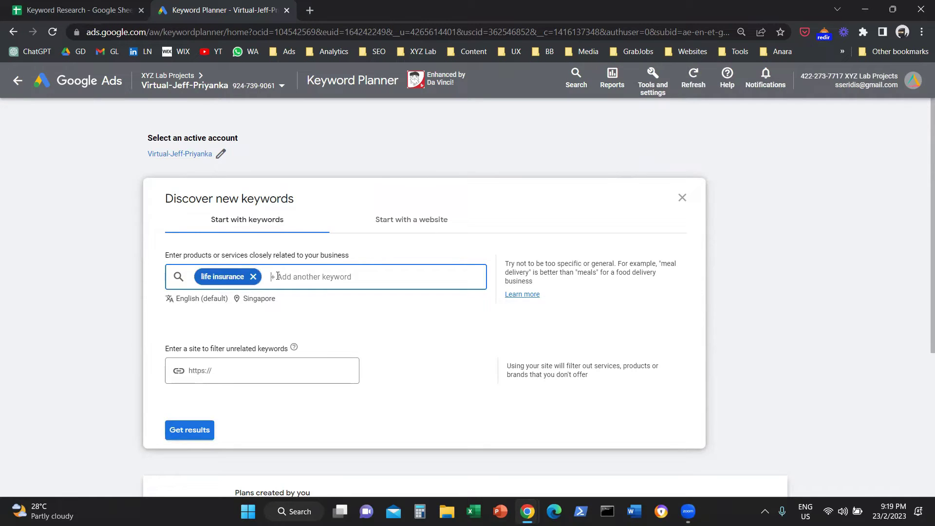
pyautogui.click(192, 412)
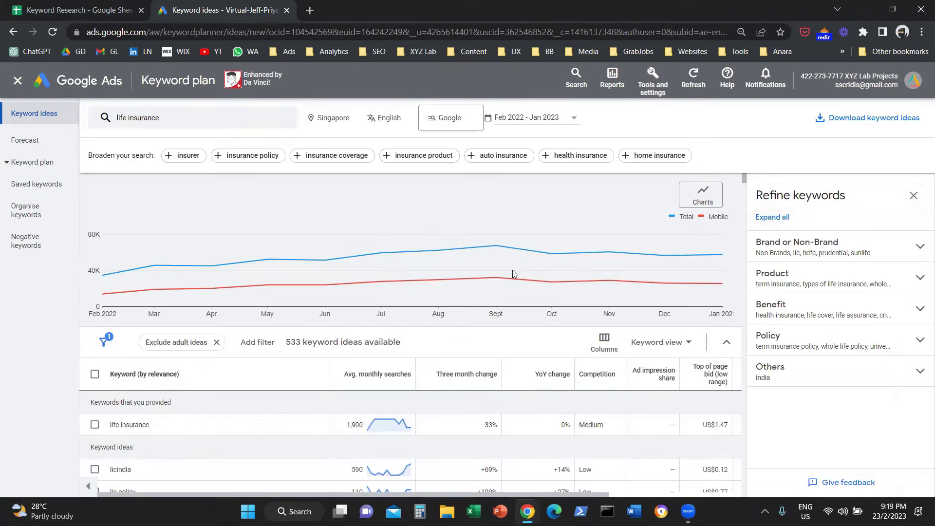
# Filter the keyword ideas to those whose keyword text contains life insurance.
pyautogui.scroll(-3, 276, 347)
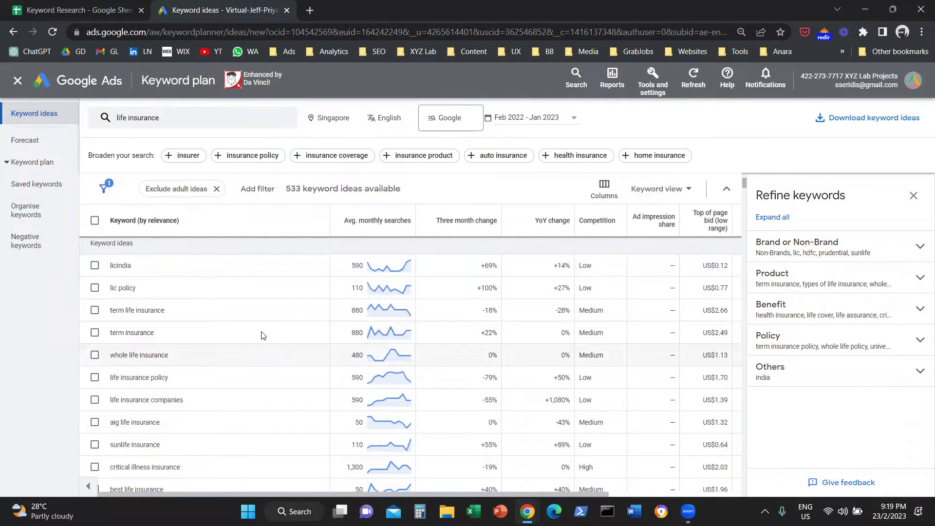
pyautogui.scroll(3, 263, 335)
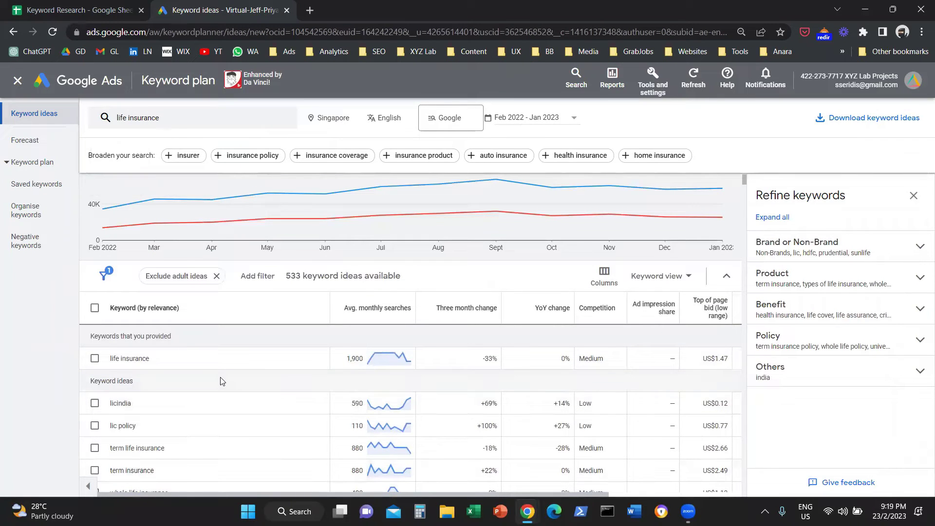
pyautogui.click(258, 277)
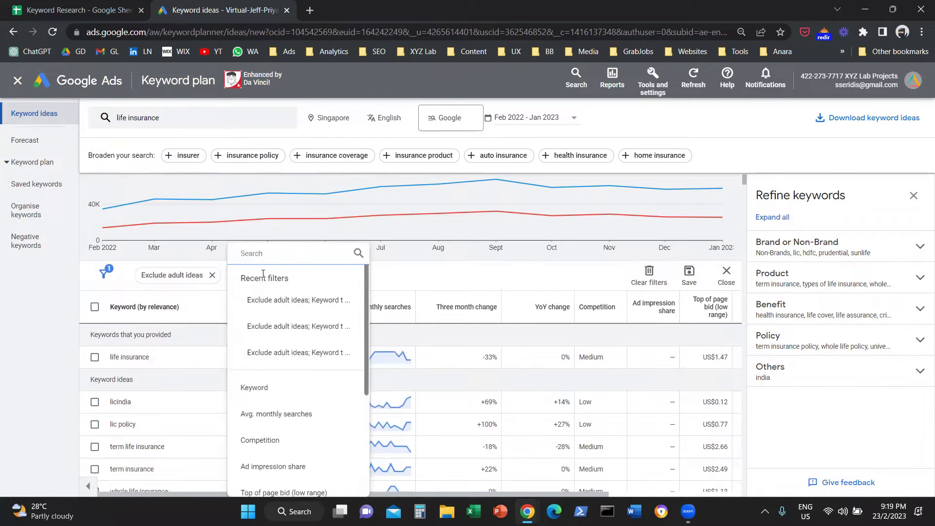
pyautogui.write('keyw')
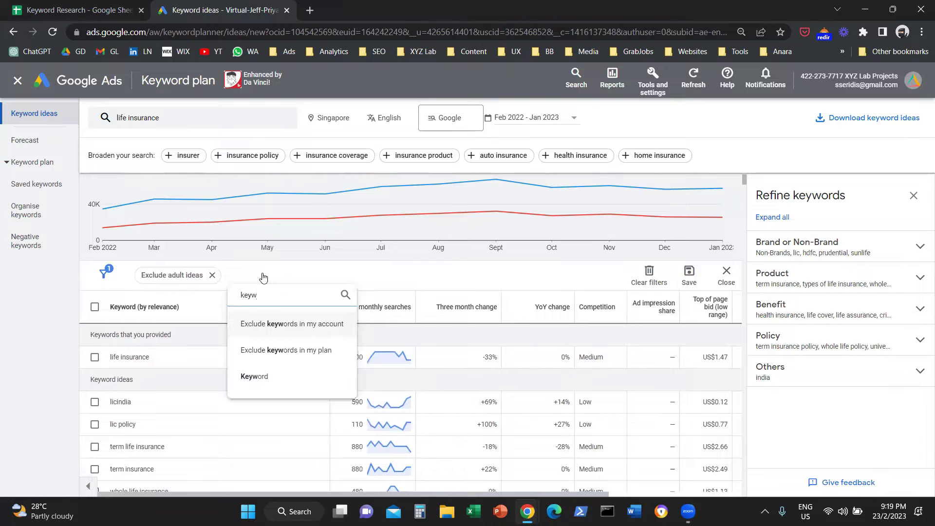
pyautogui.click(277, 381)
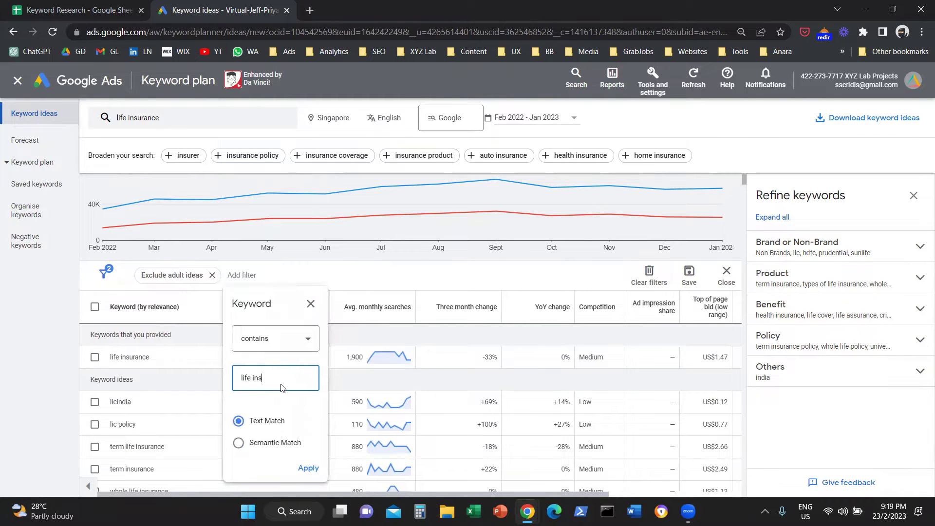
pyautogui.click(307, 468)
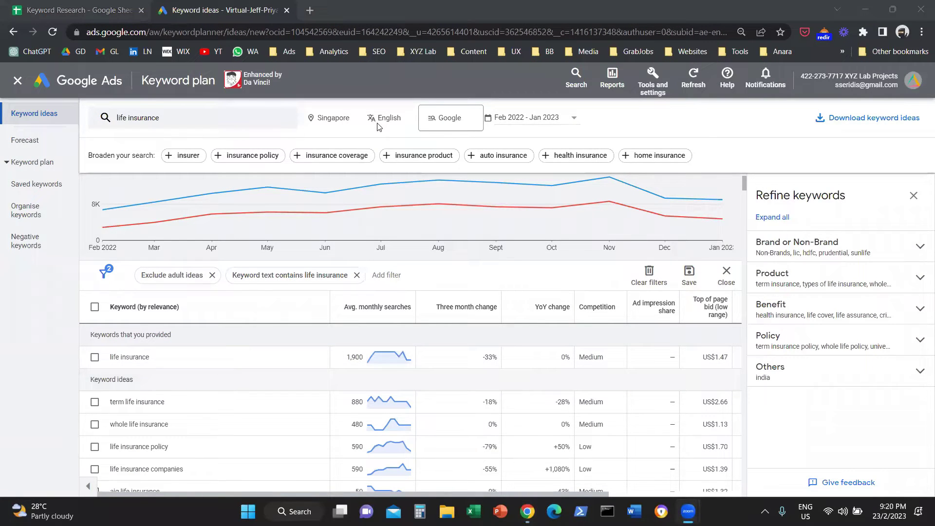
# Download the keyword ideas to Google Sheets and open the new spreadsheet.
pyautogui.moveTo(791, 96)
pyautogui.mouseDown()
pyautogui.moveTo(920, 129)
pyautogui.moveTo(884, 135)
pyautogui.mouseUp()
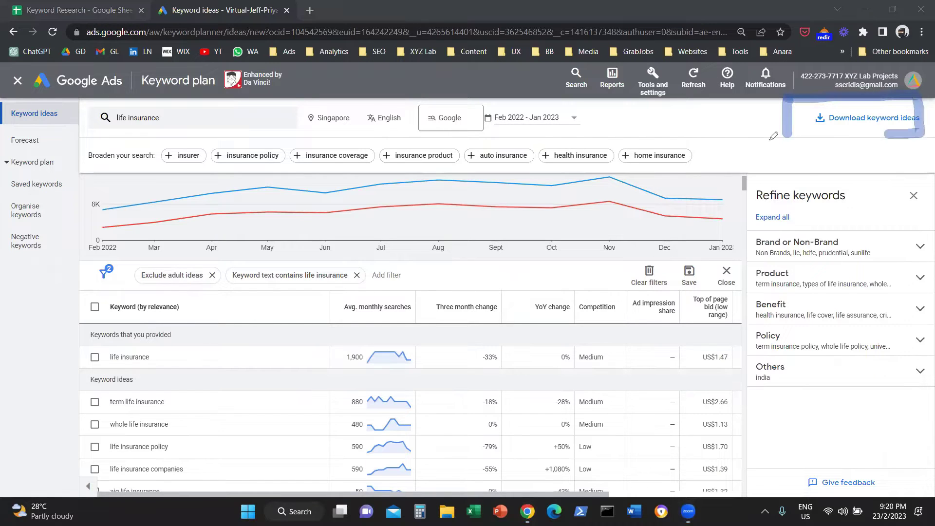
pyautogui.moveTo(773, 135); pyautogui.dragTo(764, 139)
pyautogui.click(827, 117)
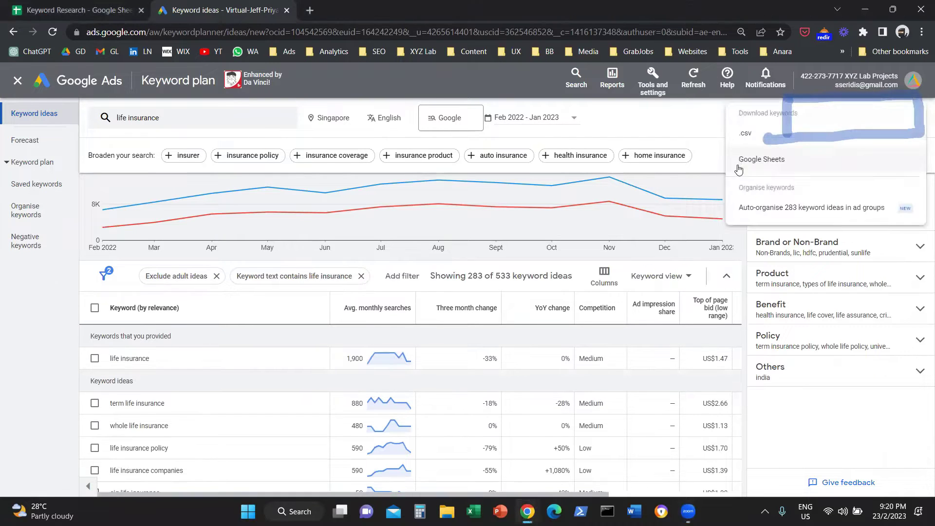
pyautogui.click(776, 167)
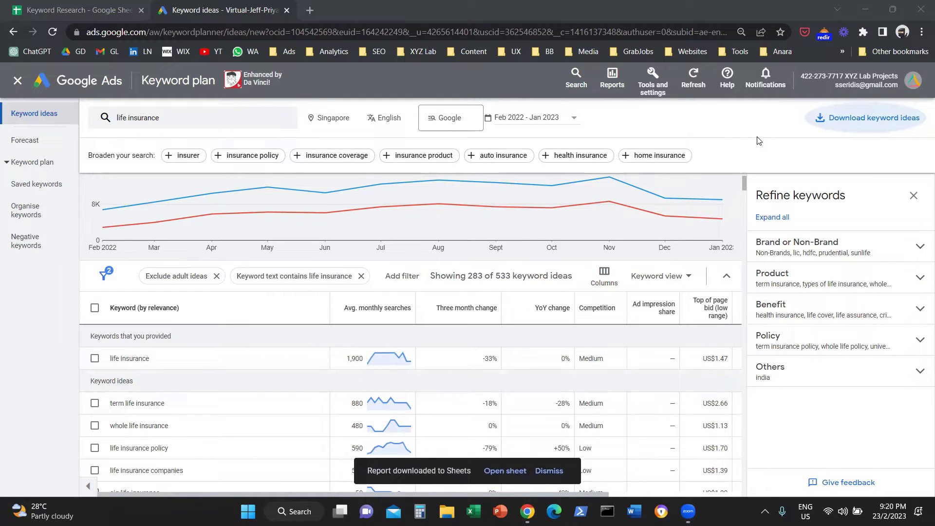
pyautogui.click(502, 471)
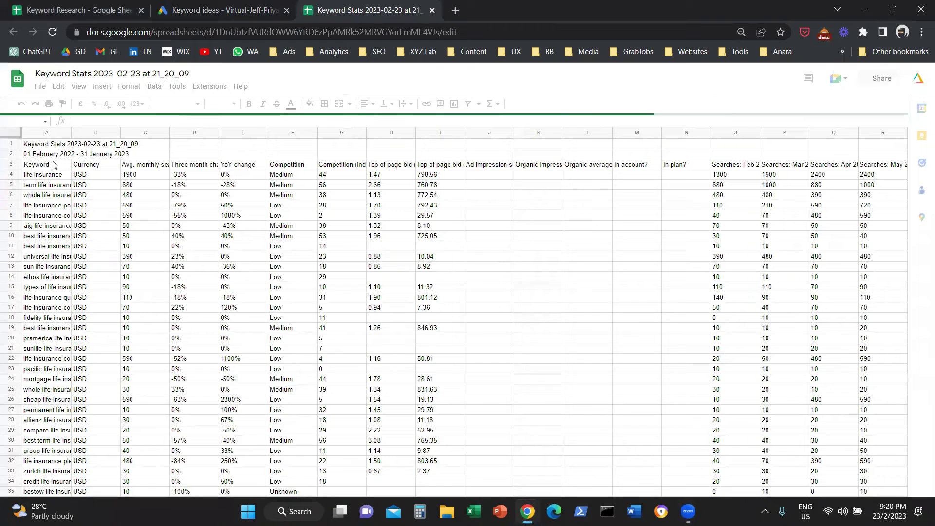
# Fill the Keyword, Avg. monthly searches, Three month change and YoY change headers yellow.
pyautogui.click(54, 165)
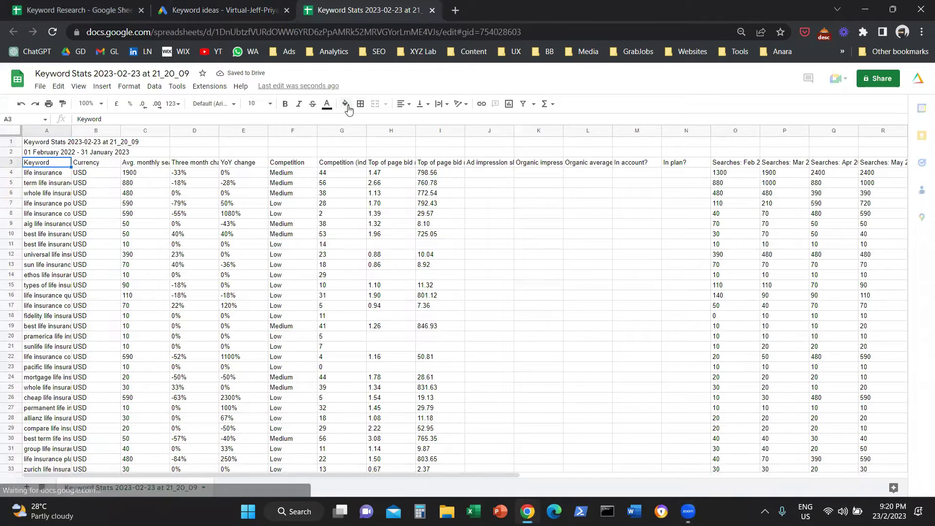
pyautogui.click(345, 104)
pyautogui.click(380, 157)
pyautogui.click(144, 165)
pyautogui.click(346, 104)
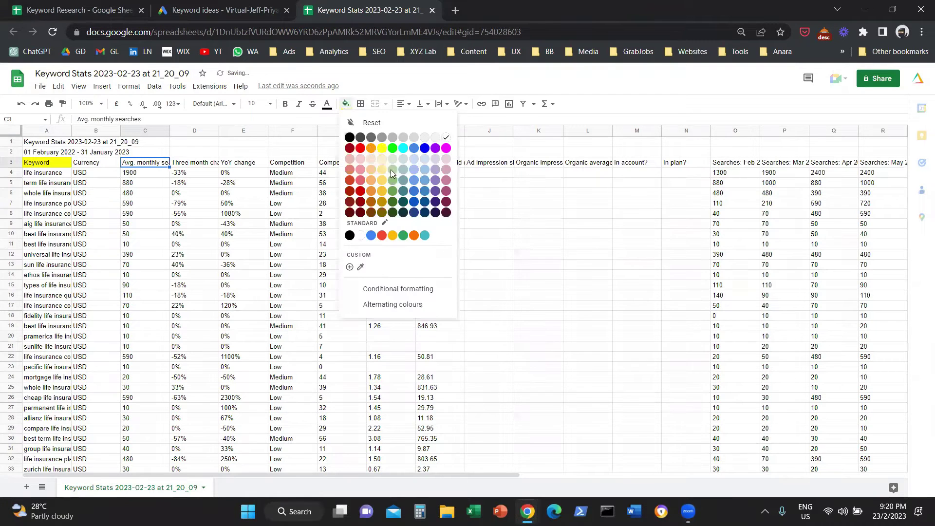
pyautogui.click(382, 148)
pyautogui.moveTo(204, 165); pyautogui.dragTo(232, 166)
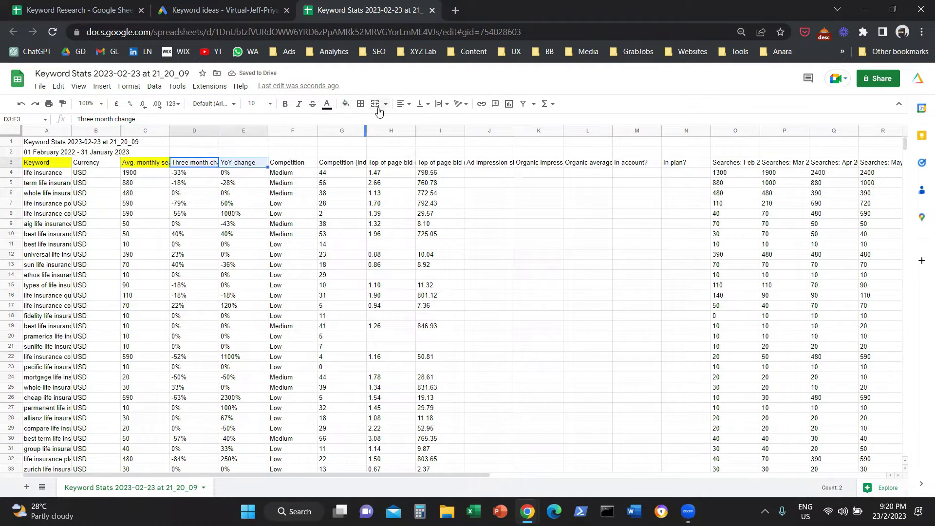
pyautogui.click(345, 103)
pyautogui.click(381, 148)
# Delete the Currency column, the two title rows, and every column after YoY change.
pyautogui.click(97, 127)
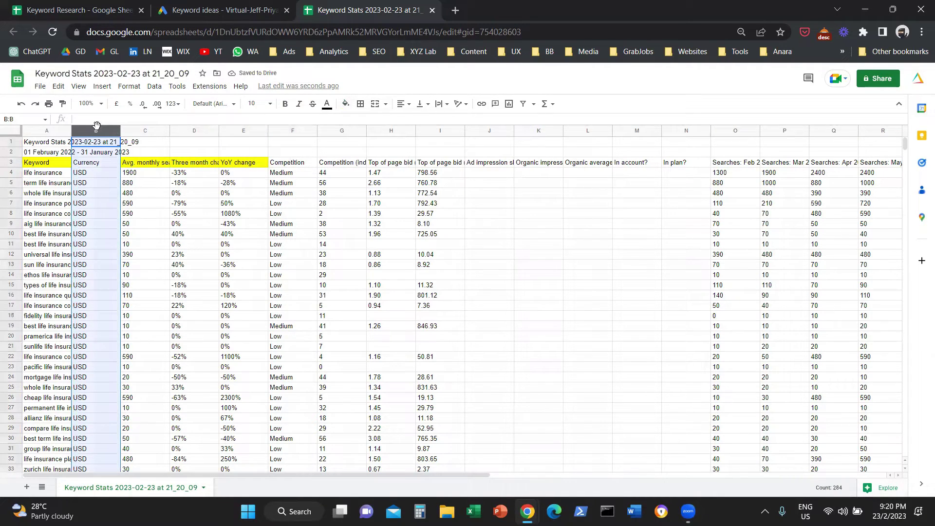
pyautogui.rightClick(96, 128)
pyautogui.click(131, 246)
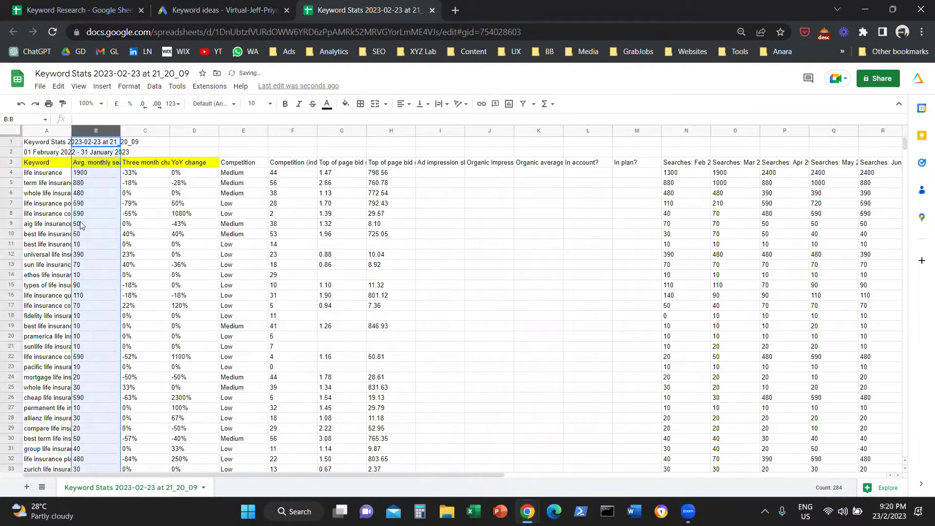
pyautogui.moveTo(13, 151); pyautogui.dragTo(15, 139)
pyautogui.rightClick(15, 138)
pyautogui.click(48, 266)
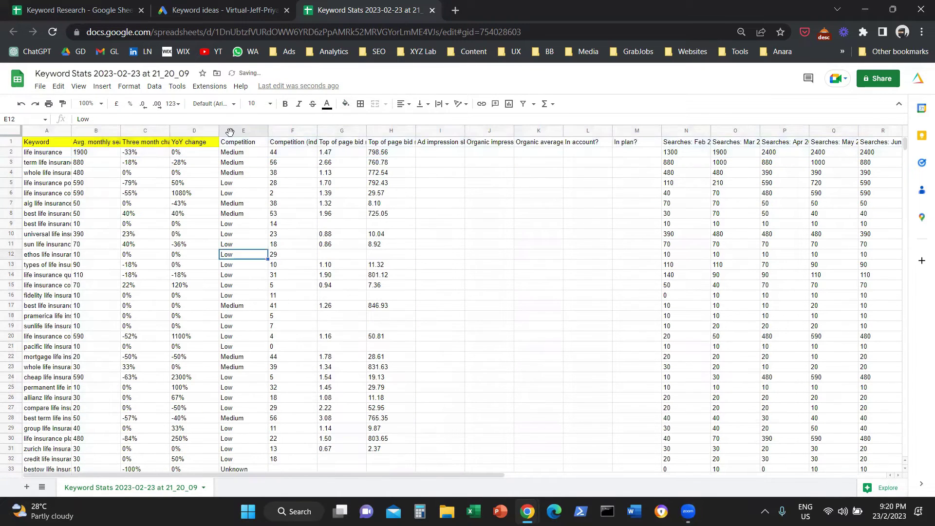
pyautogui.click(234, 131)
pyautogui.hotkey('ctrl', 'shift', 'Right')
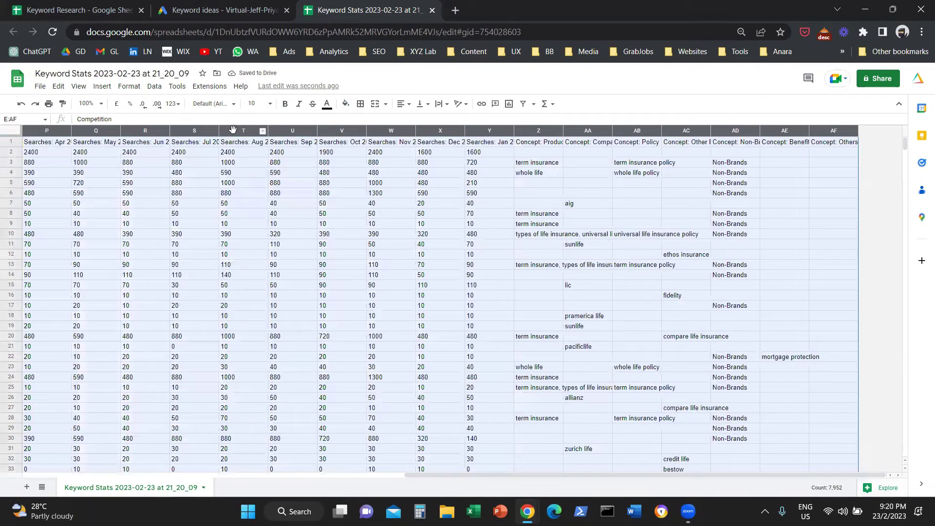
pyautogui.rightClick(233, 131)
pyautogui.click(287, 243)
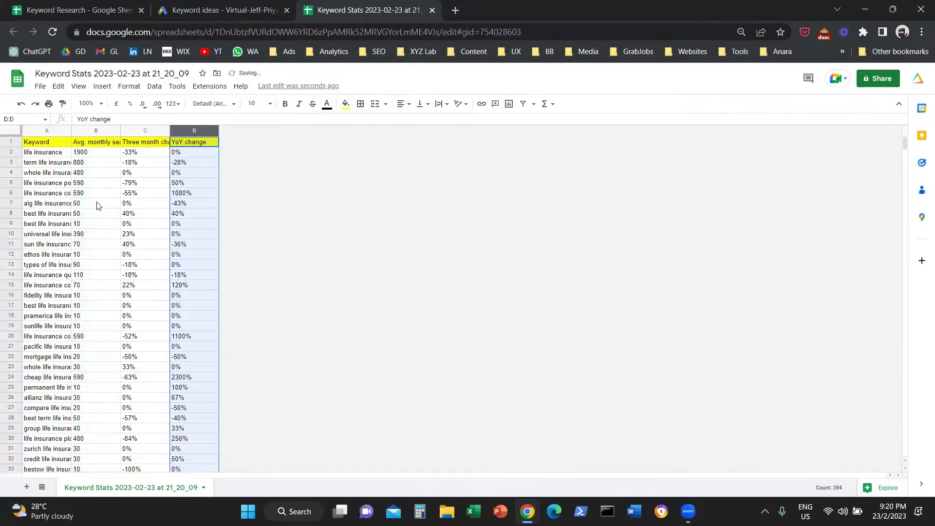
# Add a filter to the four-column header row via Data > Create a filter.
pyautogui.moveTo(46, 142); pyautogui.dragTo(195, 141)
pyautogui.click(155, 87)
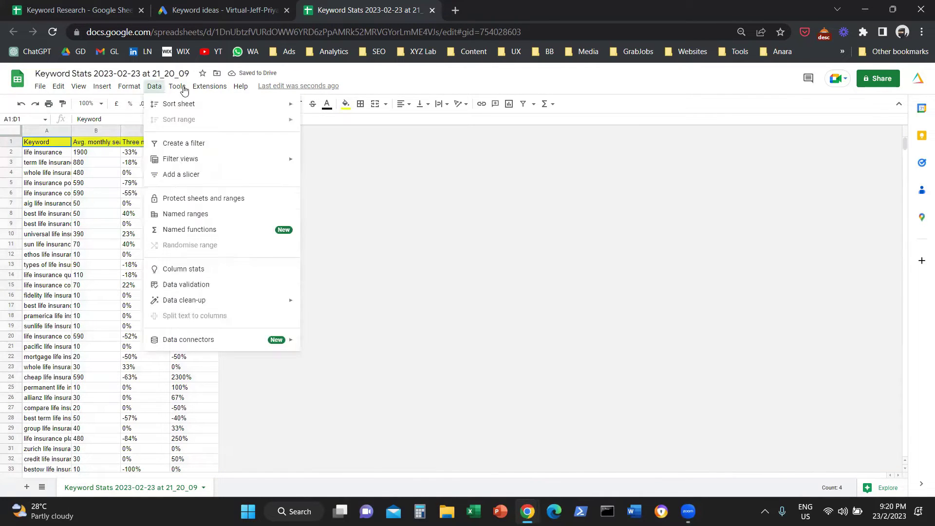
pyautogui.click(180, 144)
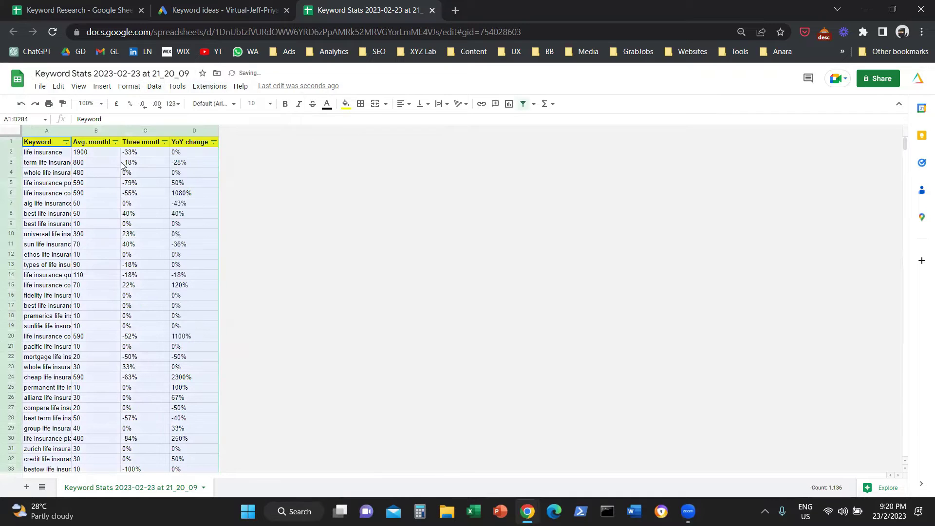
pyautogui.click(115, 142)
# Filter Avg. monthly searches to 0, delete those rows, then show all values again.
pyautogui.click(158, 263)
pyautogui.click(146, 303)
pyautogui.click(234, 383)
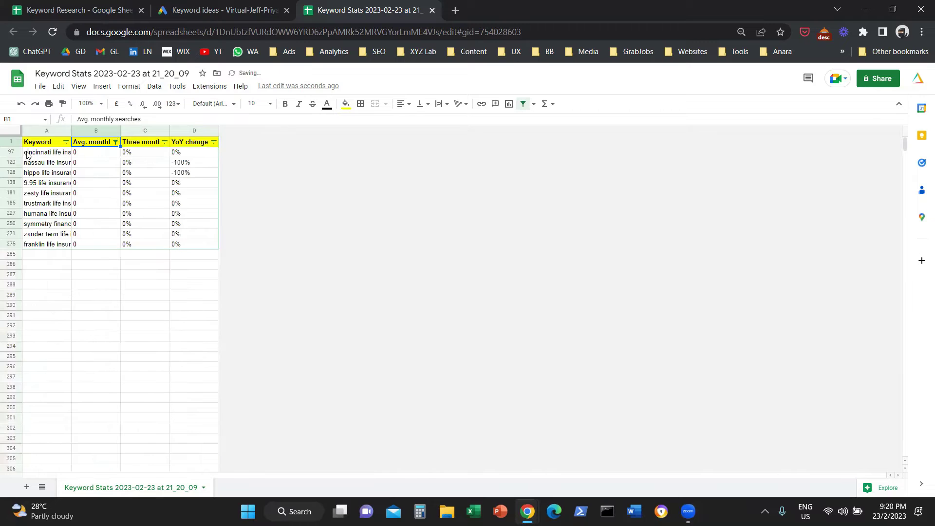
pyautogui.click(29, 152)
pyautogui.keyDown('shift'); pyautogui.click(6, 249); pyautogui.keyUp('shift')
pyautogui.keyDown('shift'); pyautogui.click(6, 245); pyautogui.keyUp('shift')
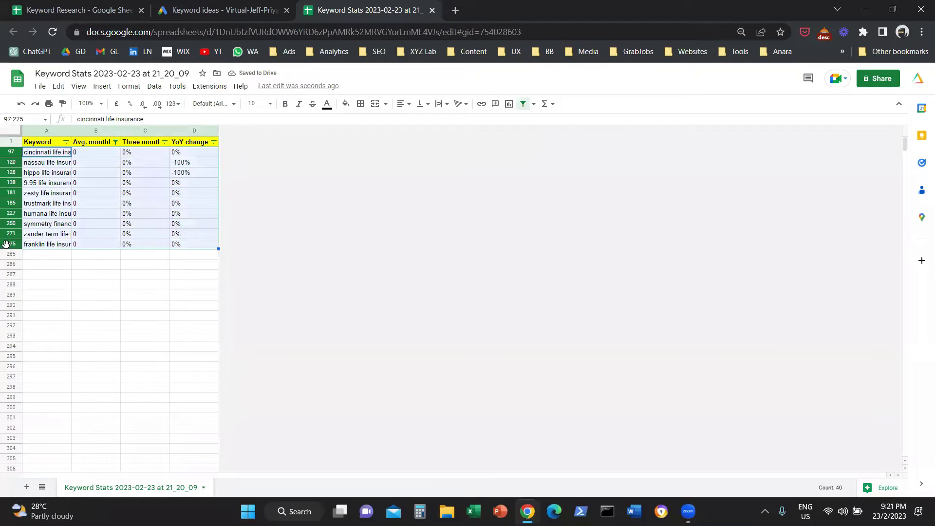
pyautogui.rightClick(6, 245)
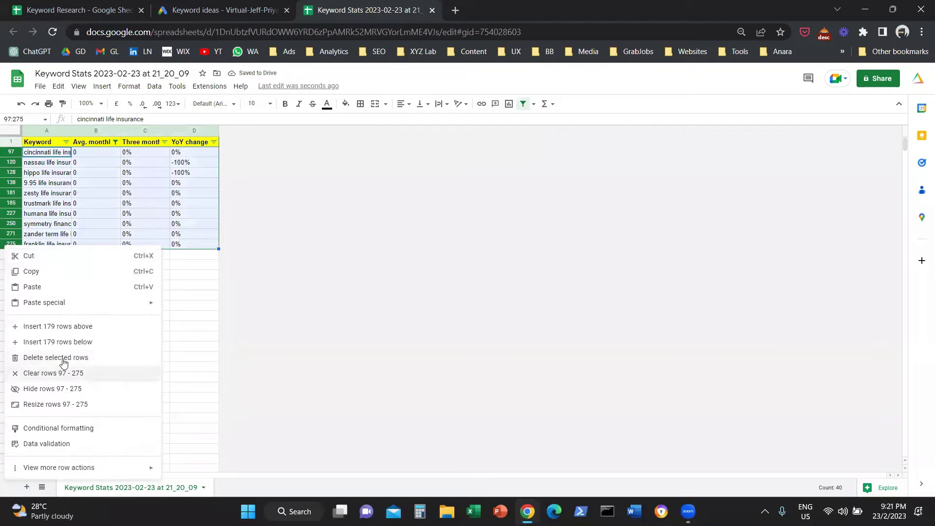
pyautogui.click(115, 142)
pyautogui.click(142, 263)
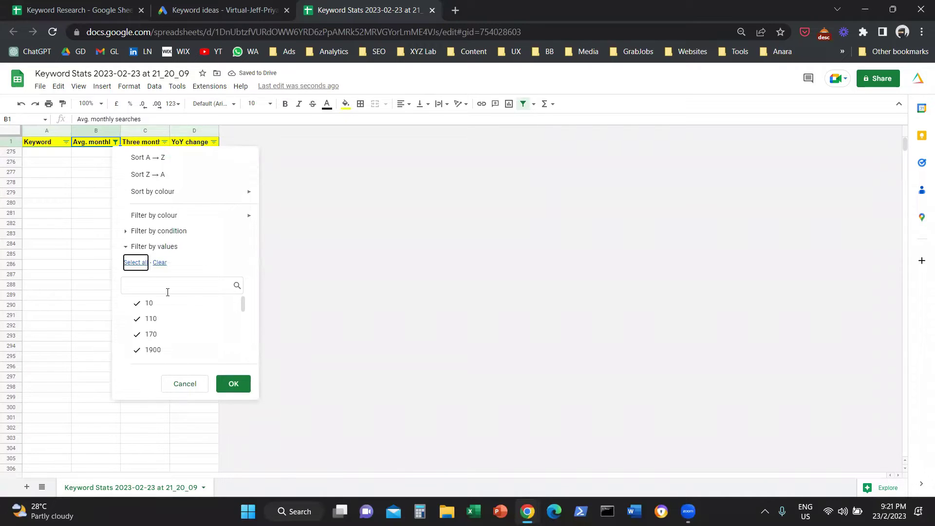
pyautogui.click(233, 384)
# Copy the remaining keyword table A1:D274 and switch to the Keyword Research spreadsheet.
pyautogui.click(150, 196)
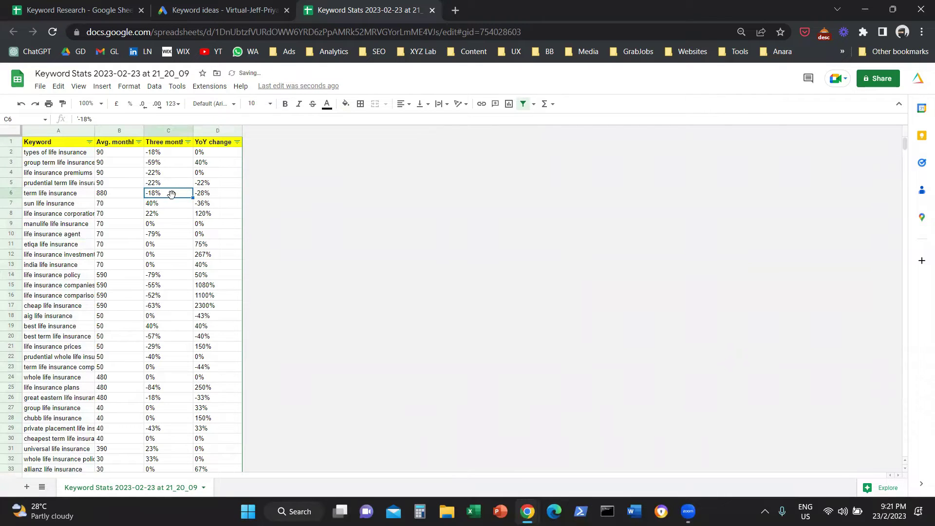
pyautogui.click(87, 153)
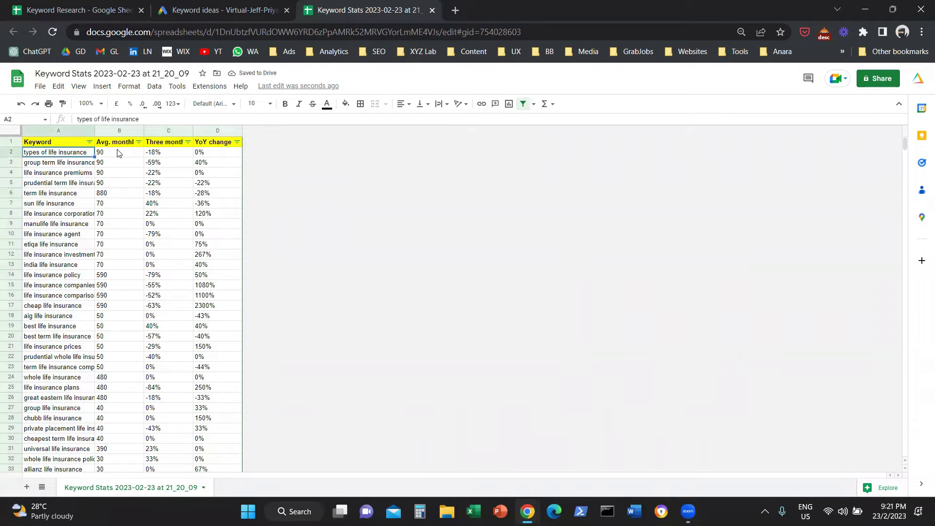
pyautogui.click(117, 153)
pyautogui.press('Down')
pyautogui.press('Down')
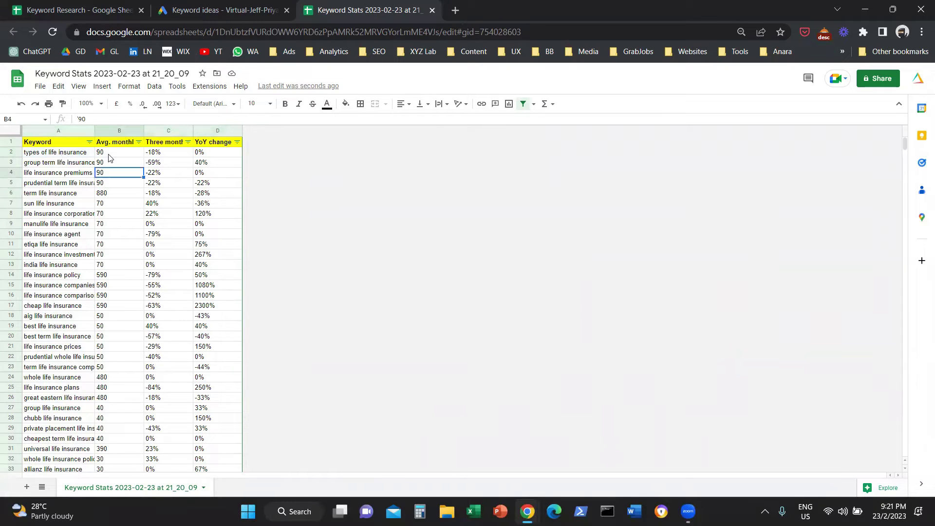
pyautogui.moveTo(39, 142); pyautogui.dragTo(240, 145)
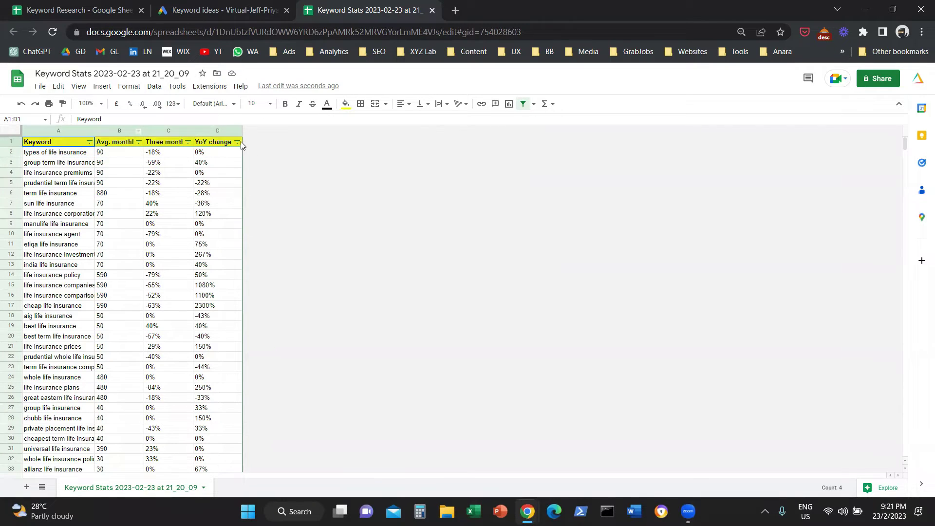
pyautogui.hotkey('ctrl', 'shift', 'Down')
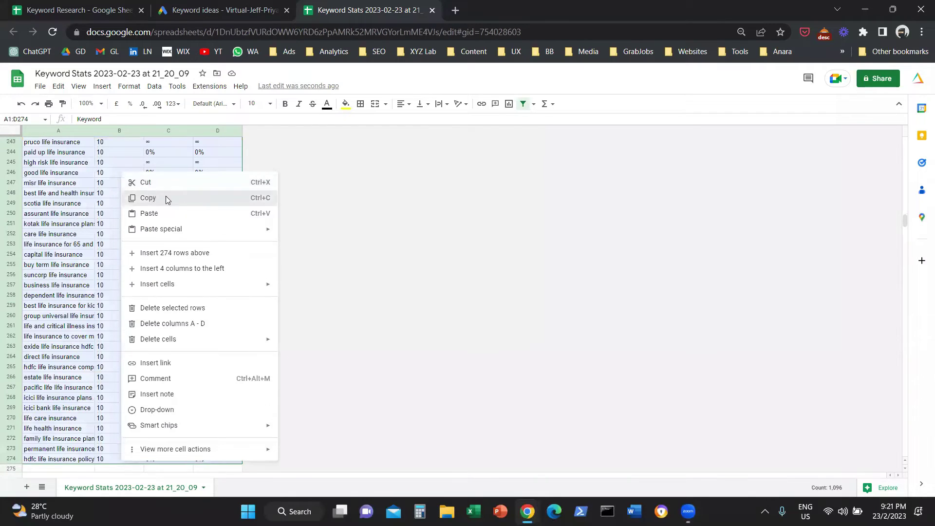
pyautogui.click(154, 197)
pyautogui.click(78, 9)
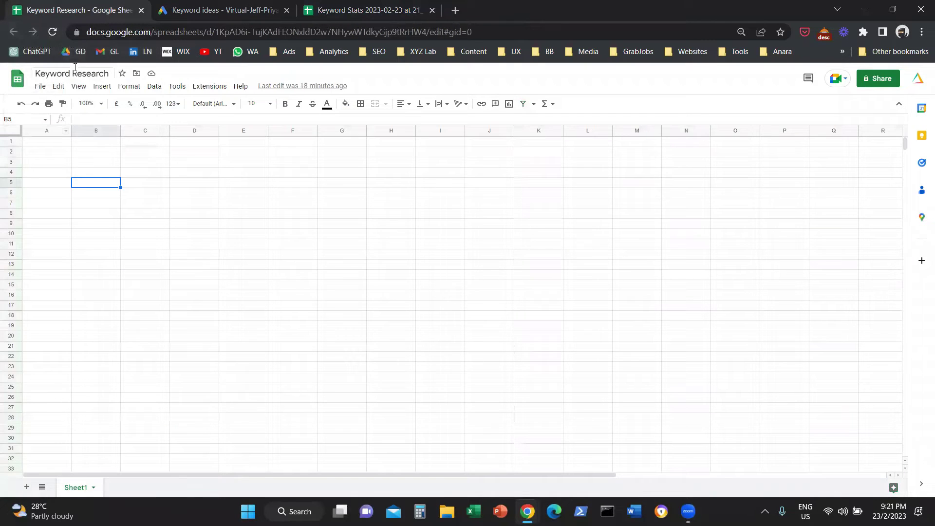
# Paste the keywords as values at A1 and style the header row dark blue with white text.
pyautogui.click(59, 196)
pyautogui.rightClick(46, 141)
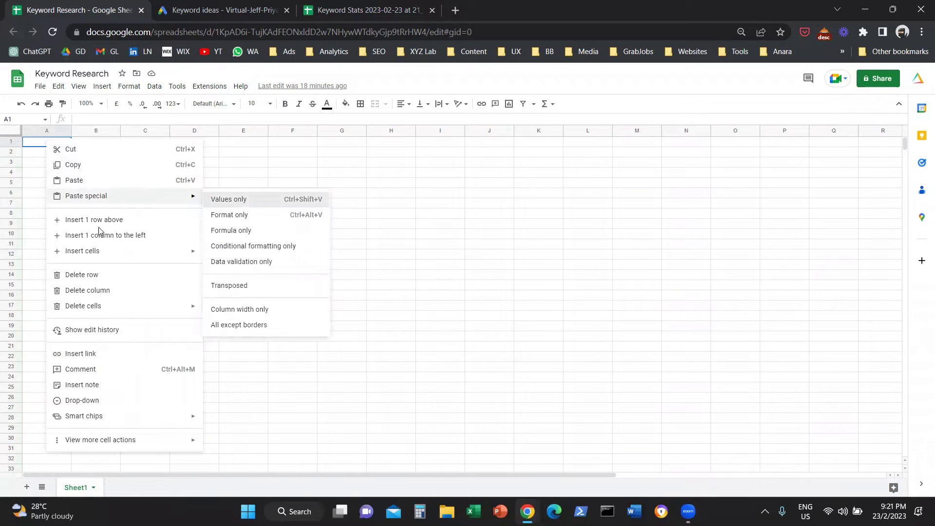
pyautogui.click(74, 180)
pyautogui.moveTo(58, 142); pyautogui.dragTo(205, 141)
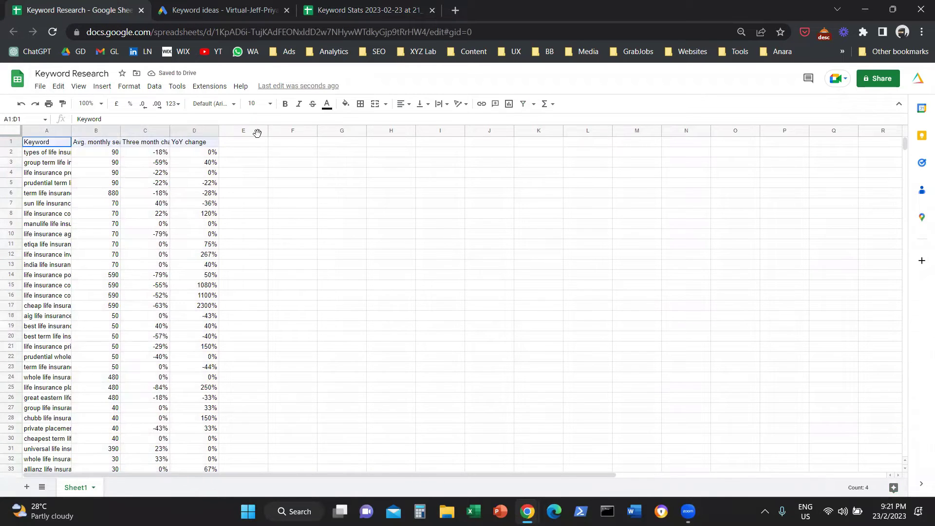
pyautogui.click(345, 103)
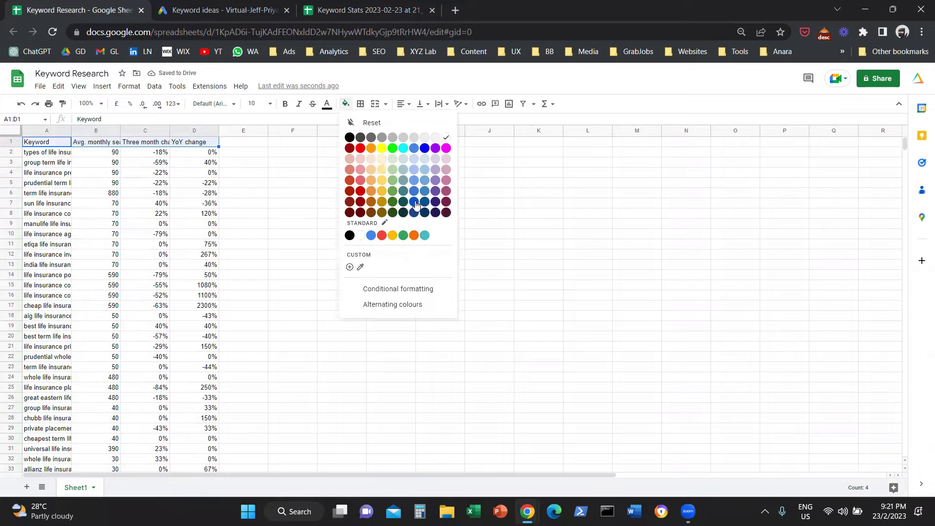
pyautogui.click(415, 205)
pyautogui.click(327, 103)
pyautogui.click(428, 141)
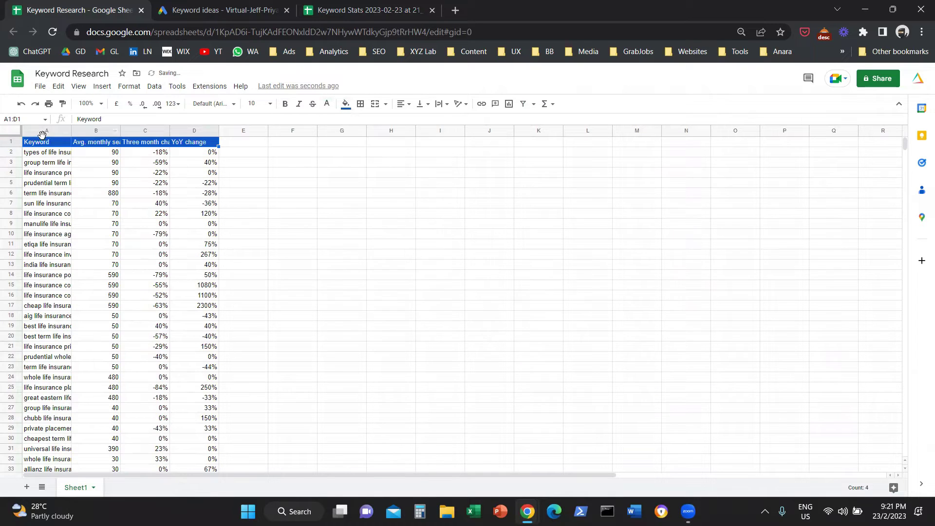
# Set the whole sheet to font size 12 and widen columns A–D to show headers.
pyautogui.click(17, 132)
pyautogui.click(271, 104)
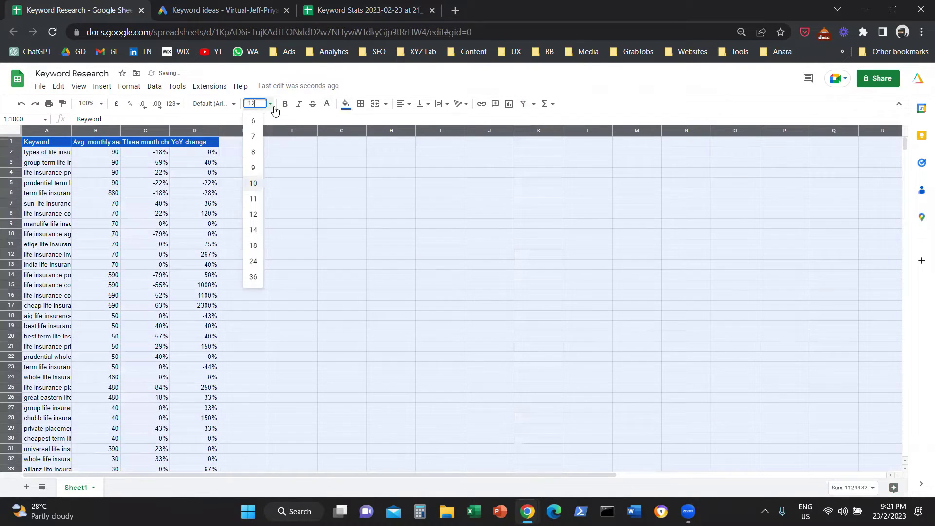
pyautogui.click(253, 214)
pyautogui.moveTo(47, 130); pyautogui.dragTo(250, 185)
pyautogui.press('Left')
pyautogui.press('Left')
pyautogui.press('Down')
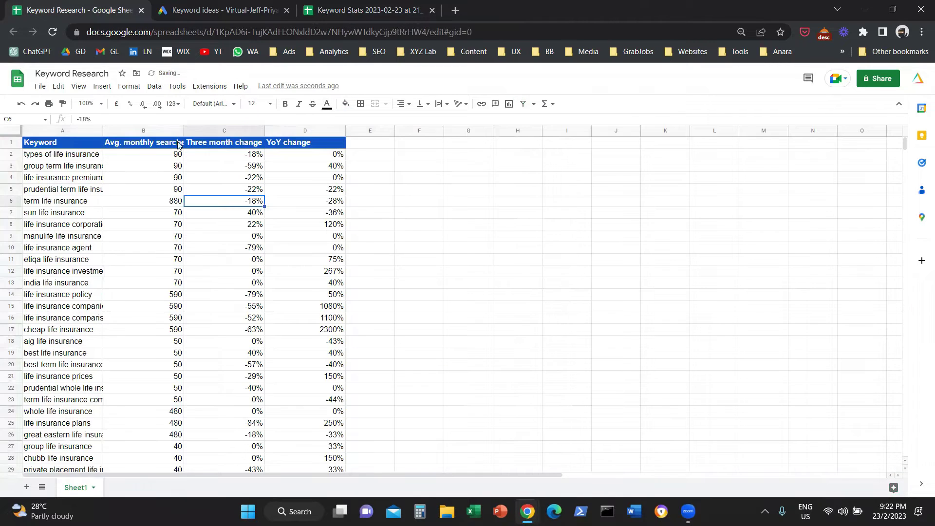
# Filter the header row, sort by monthly searches Z→A and number-format column B.
pyautogui.moveTo(40, 143); pyautogui.dragTo(318, 145)
pyautogui.click(171, 86)
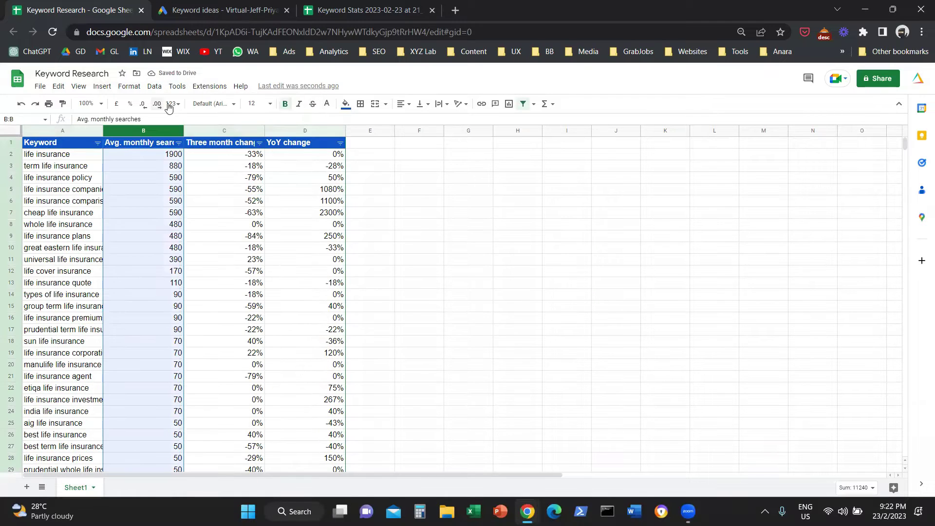
pyautogui.click(172, 104)
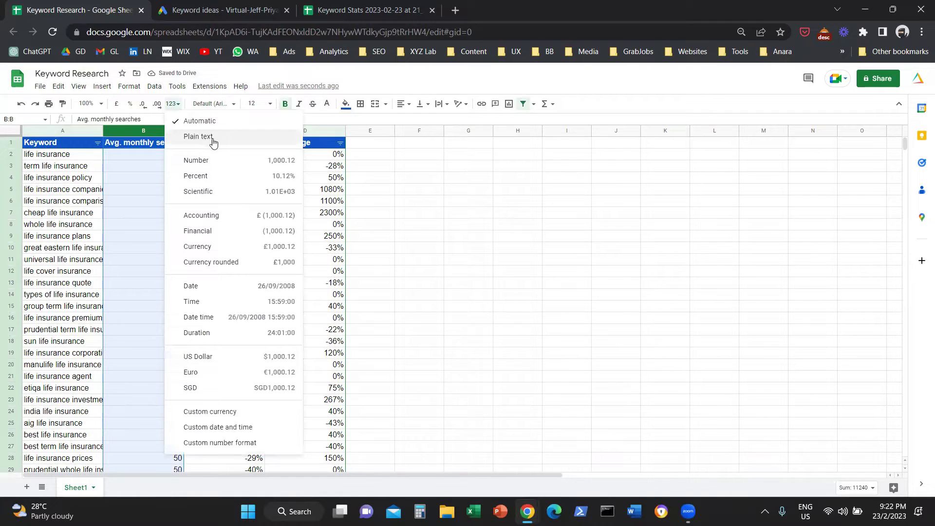
pyautogui.click(219, 160)
pyautogui.click(235, 236)
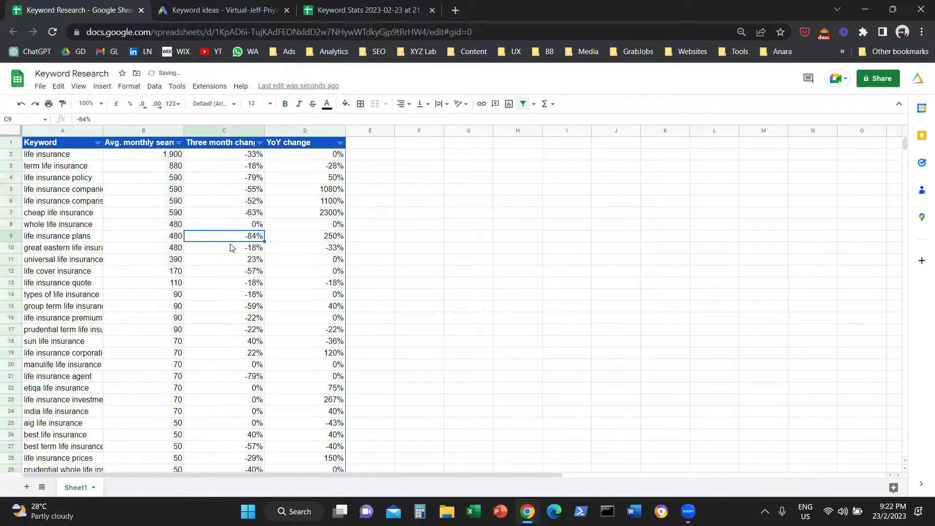
pyautogui.click(212, 224)
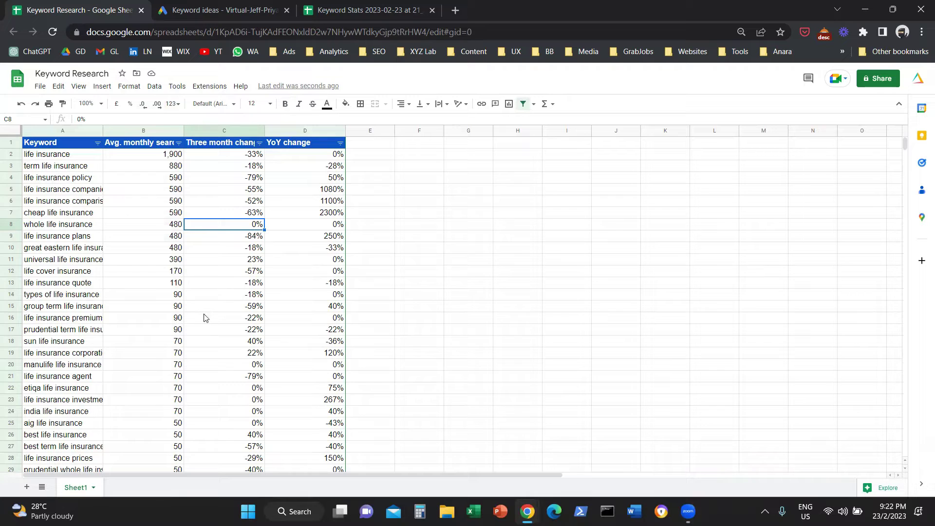
# Narrow column E and fill it black as a divider, and widen column A.
pyautogui.click(378, 132)
pyautogui.moveTo(394, 130); pyautogui.dragTo(358, 131)
pyautogui.moveTo(103, 130); pyautogui.dragTo(120, 131)
pyautogui.click(135, 250)
pyautogui.moveTo(35, 128)
pyautogui.mouseDown()
pyautogui.moveTo(565, 129)
pyautogui.moveTo(596, 138)
pyautogui.mouseUp()
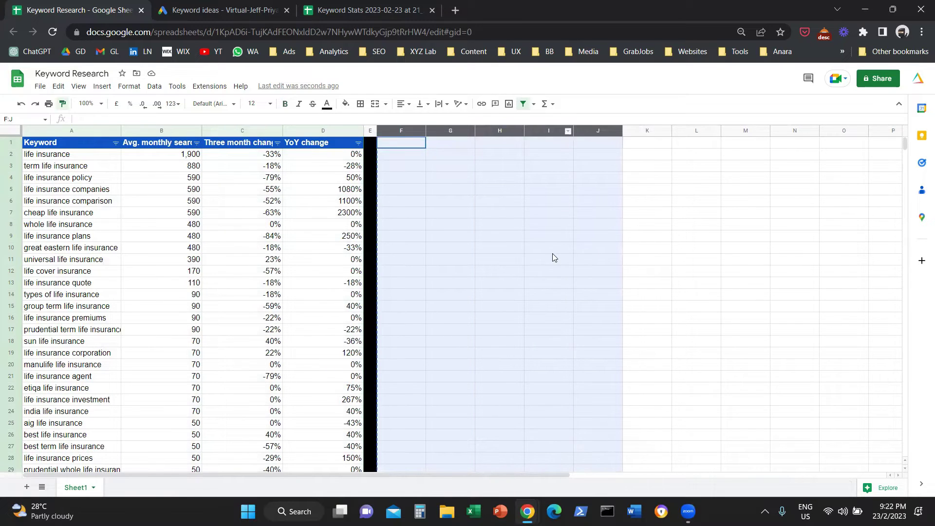
pyautogui.hotkey('ctrl', 'Tab')
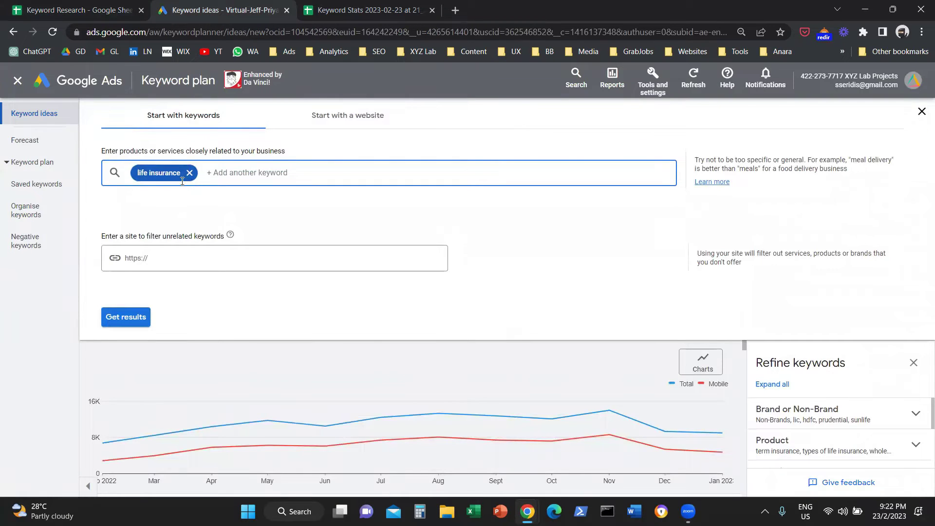
# Swap the keyword to health insurance, set the keyword filter to 'health insurance', and choose download.
pyautogui.press('BackSpace')
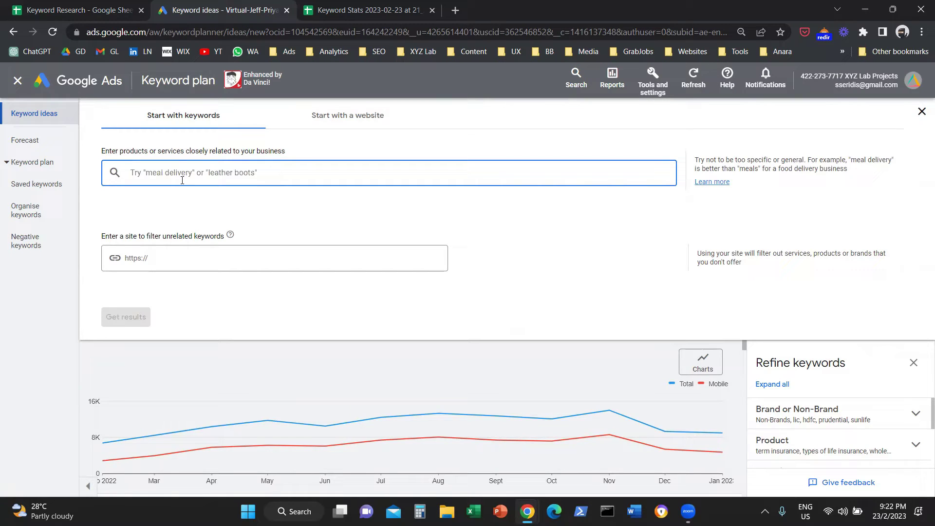
pyautogui.write('health')
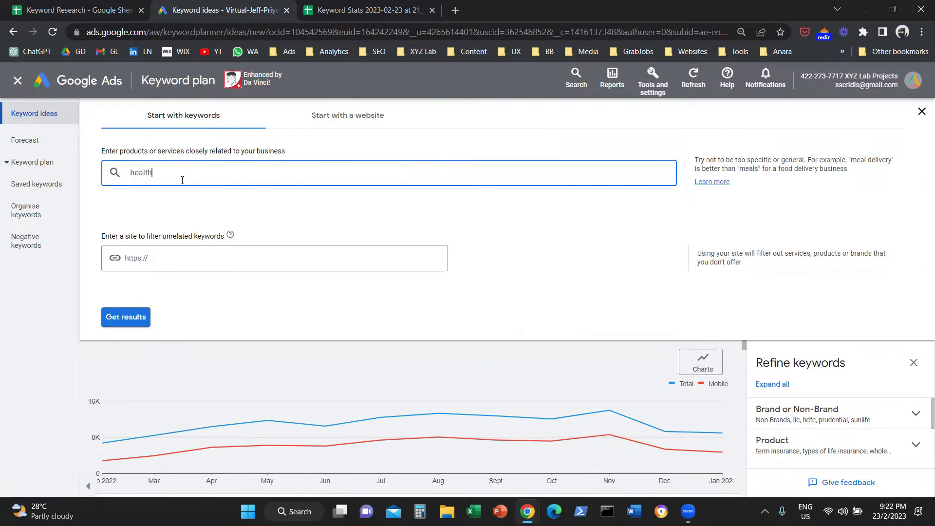
pyautogui.write(' insurance')
pyautogui.press('Return')
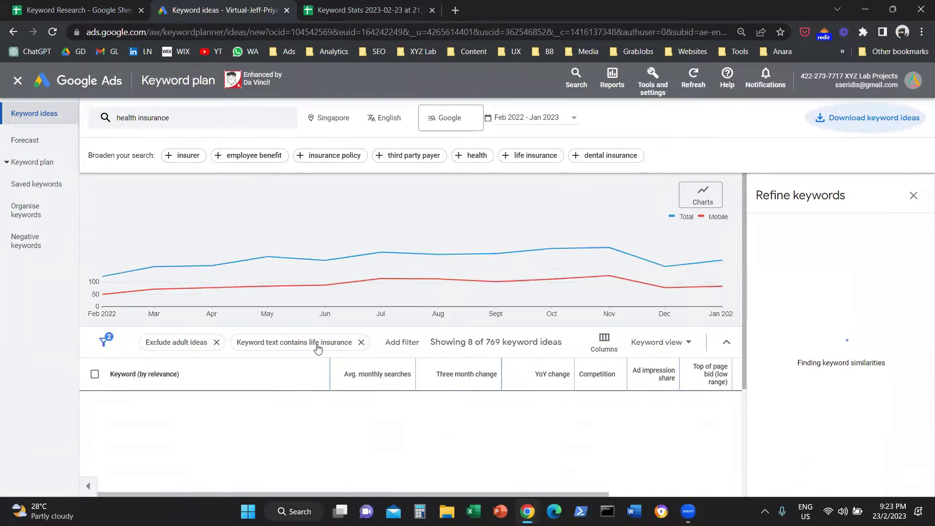
pyautogui.click(321, 347)
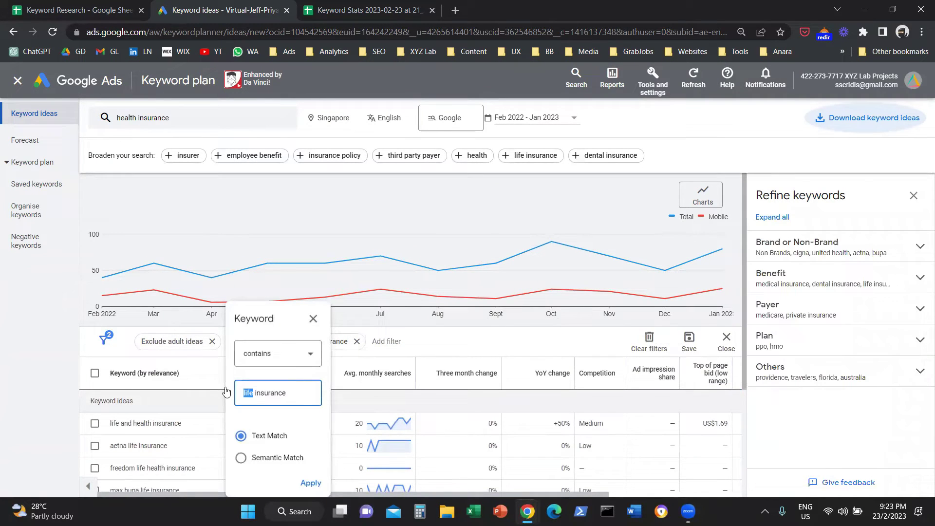
pyautogui.write('health')
pyautogui.click(311, 483)
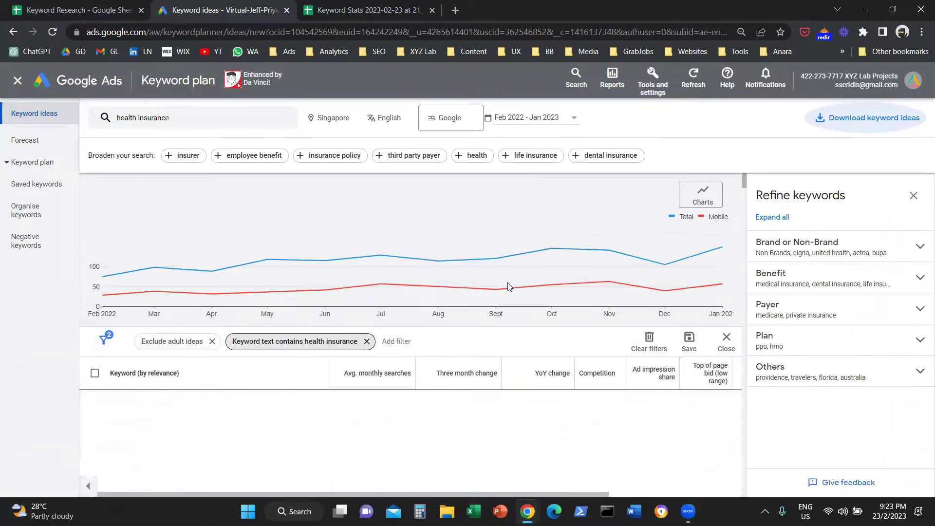
pyautogui.scroll(-1, 492, 298)
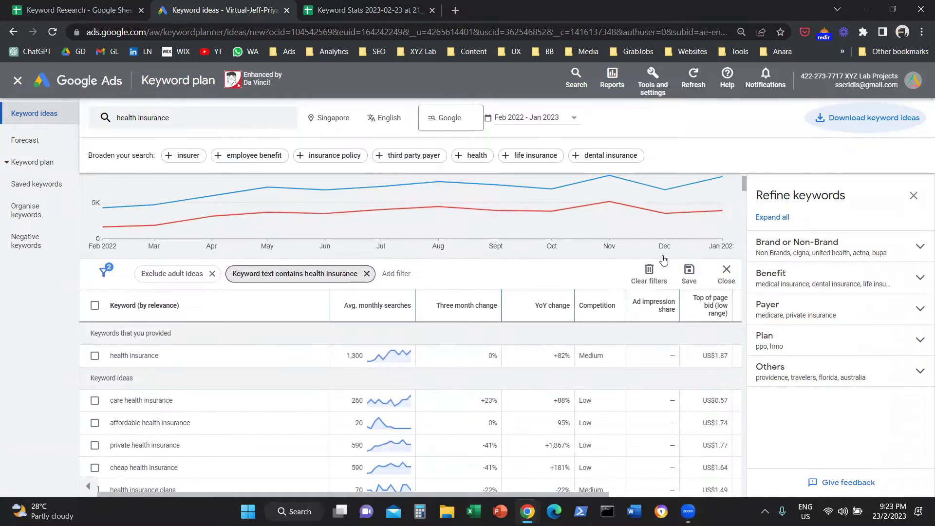
pyautogui.click(860, 123)
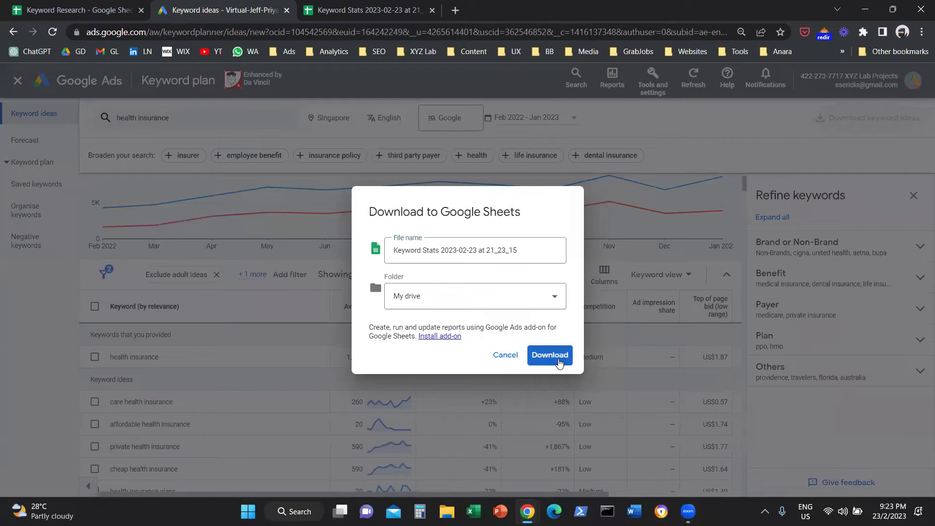
# In the health insurance export, delete the Currency column and copy the keyword rows A4:D282.
pyautogui.press('Return')
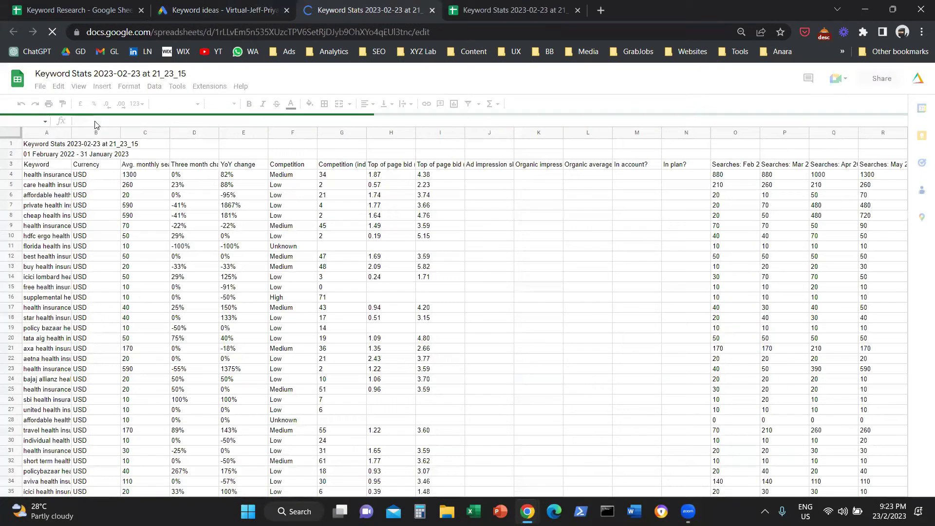
pyautogui.rightClick(102, 133)
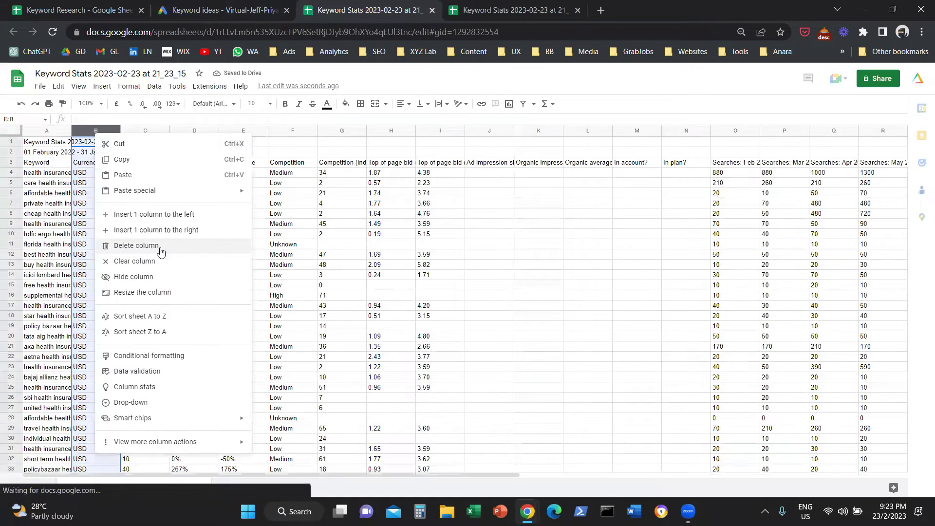
pyautogui.click(163, 243)
pyautogui.moveTo(49, 174); pyautogui.dragTo(183, 174)
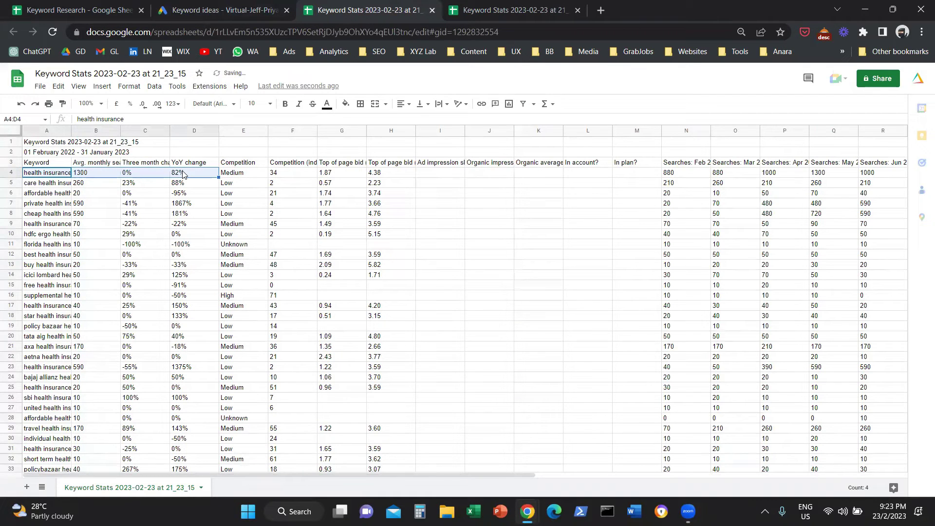
pyautogui.hotkey('ctrl', 'shift', 'Down')
pyautogui.rightClick(183, 174)
pyautogui.click(200, 191)
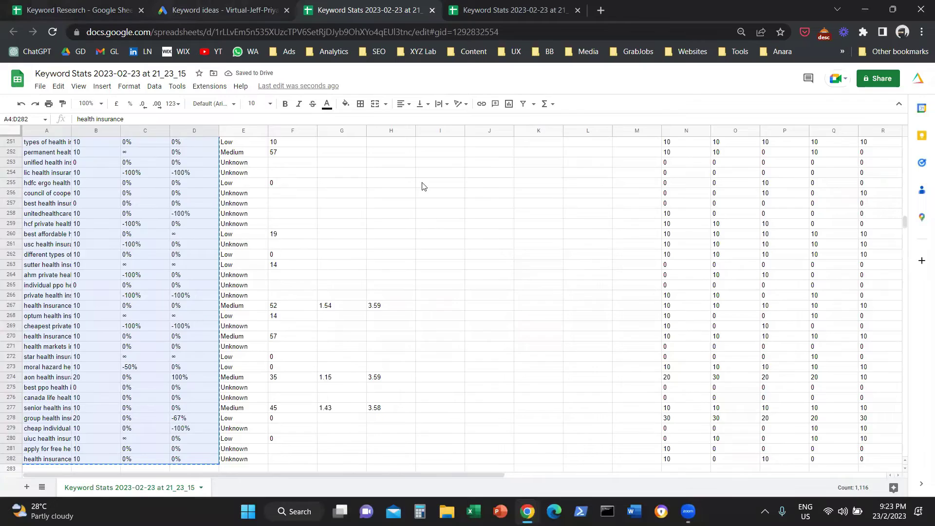
# Paste the health insurance keywords into Keyword Research at F2, with headers in F1:I1.
pyautogui.hotkey('ctrl', '1')
pyautogui.hotkey('ctrl', 'v')
pyautogui.click(457, 147)
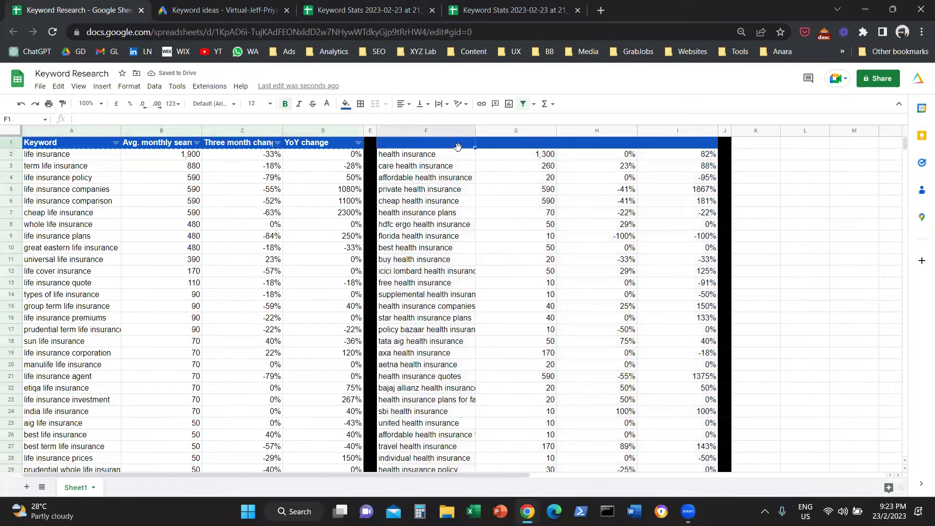
pyautogui.hotkey('ctrl', 'v')
pyautogui.click(479, 224)
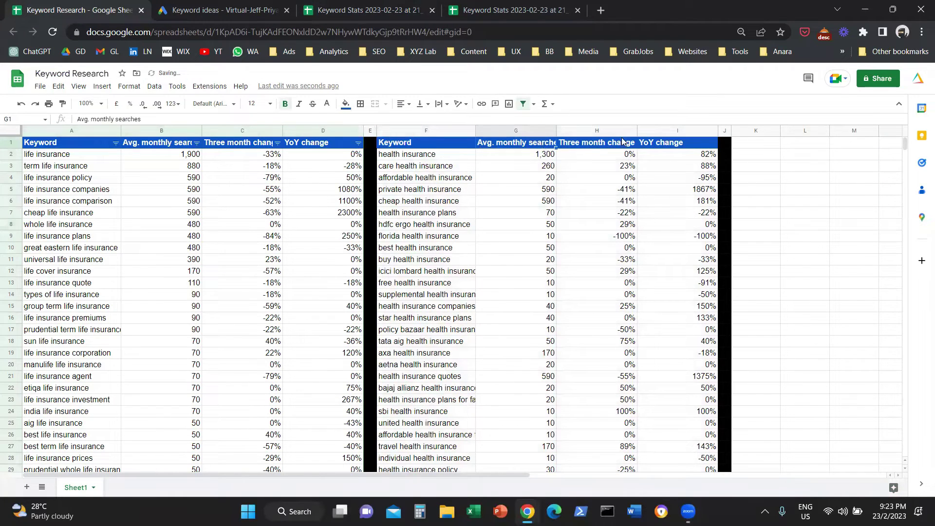
pyautogui.click(628, 191)
# Move the filter to headers F1:I1, sort column G Z→A, and close the export tabs.
pyautogui.moveTo(437, 145); pyautogui.dragTo(676, 146)
pyautogui.click(153, 86)
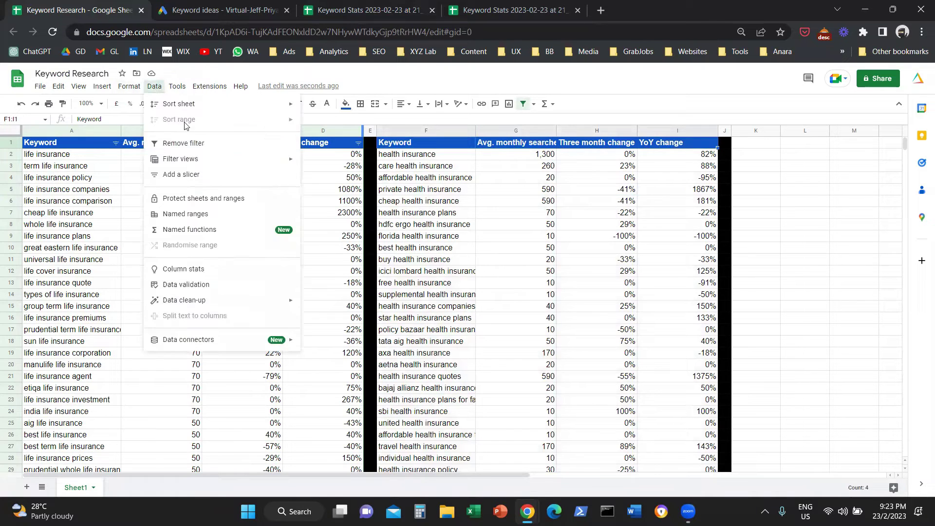
pyautogui.click(184, 143)
pyautogui.click(153, 87)
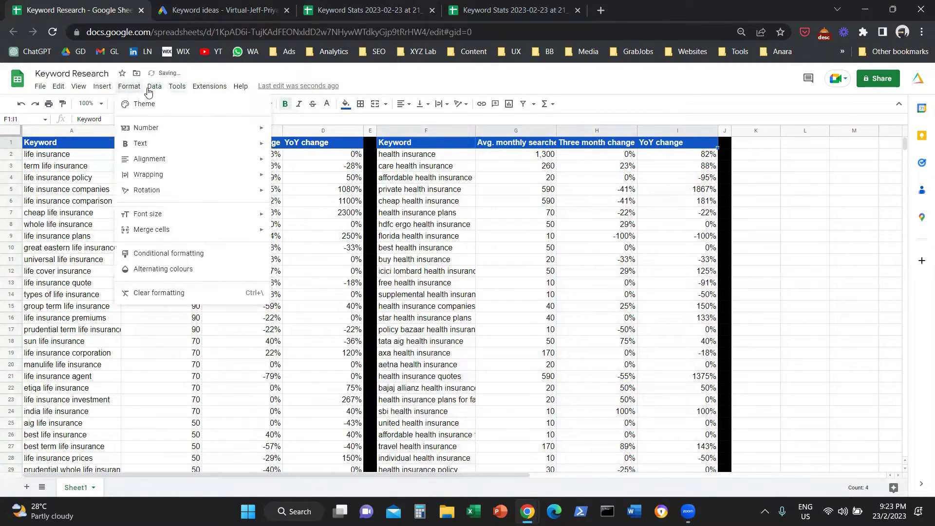
pyautogui.moveTo(154, 87)
pyautogui.click(181, 140)
pyautogui.click(551, 144)
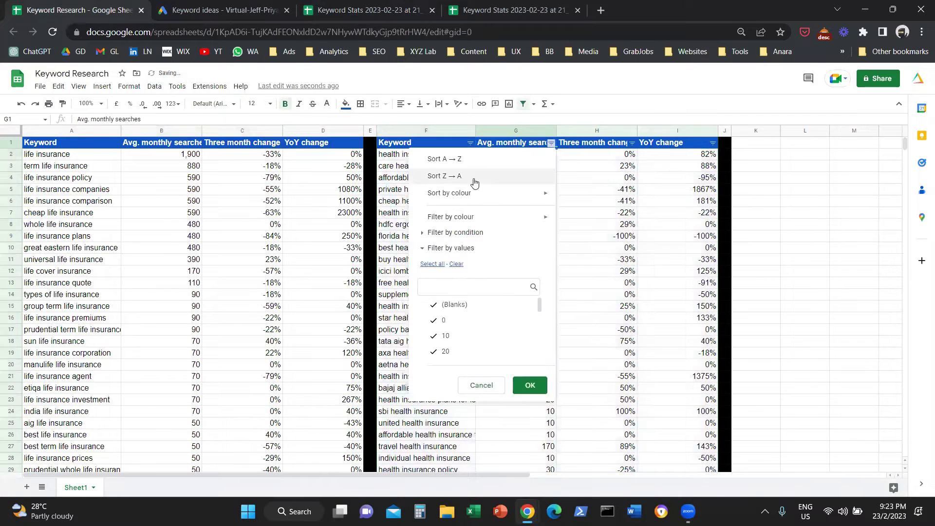
pyautogui.click(475, 180)
pyautogui.click(587, 203)
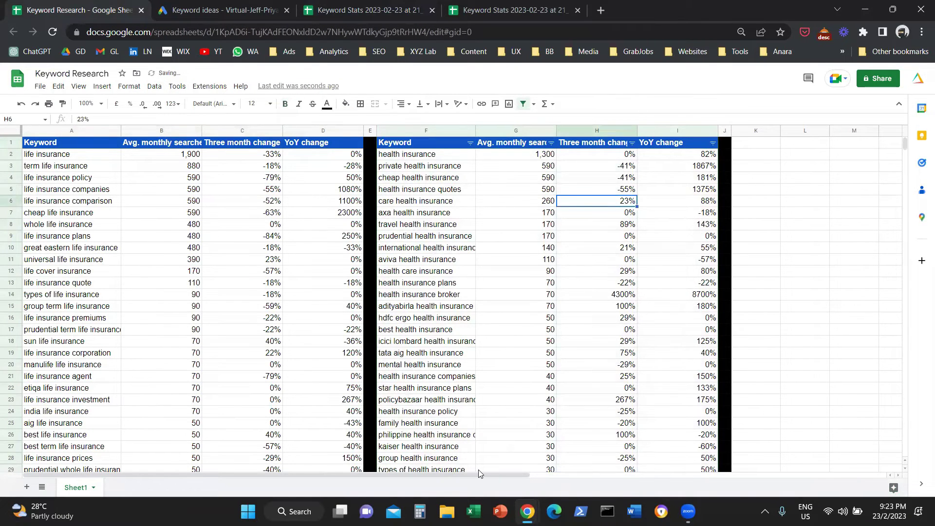
pyautogui.hscroll(3, 480, 474)
pyautogui.click(432, 10)
pyautogui.click(390, 10)
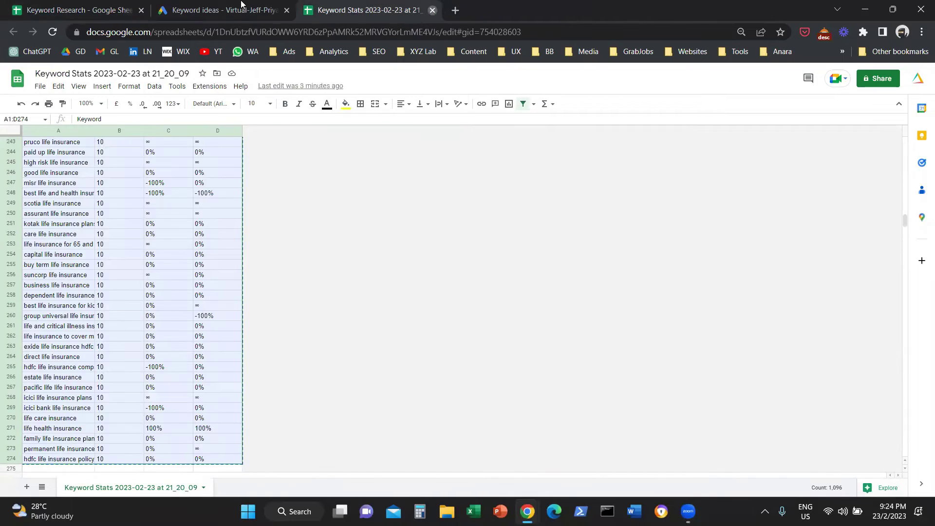
# Close the older Keyword Stats export and change the keyword search to 'travel insurance'.
pyautogui.hotkey('ctrl', 'w')
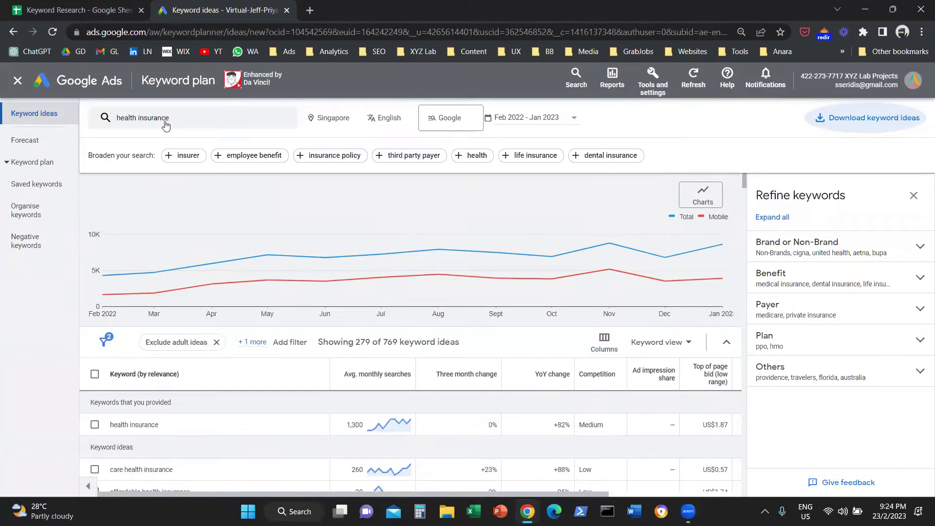
pyautogui.click(166, 126)
pyautogui.write('travel insurance')
pyautogui.press('Return')
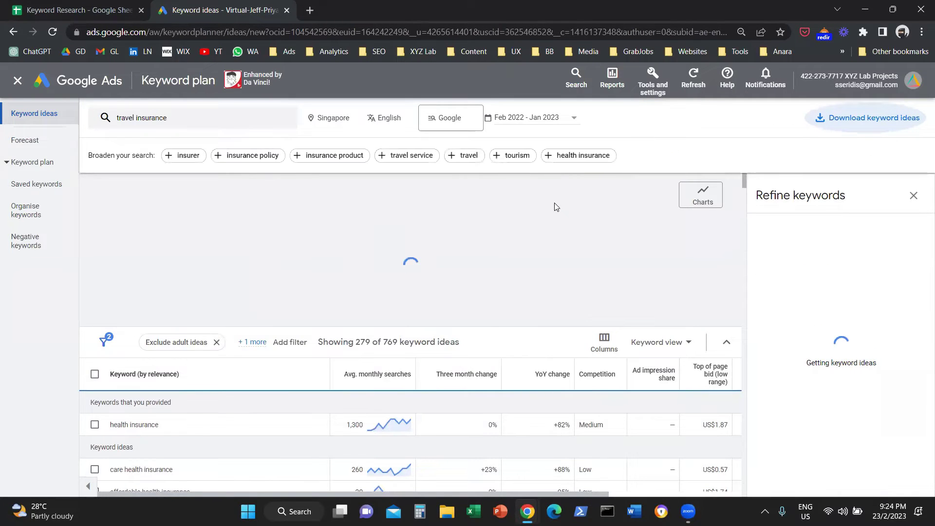
pyautogui.scroll(-1, 305, 295)
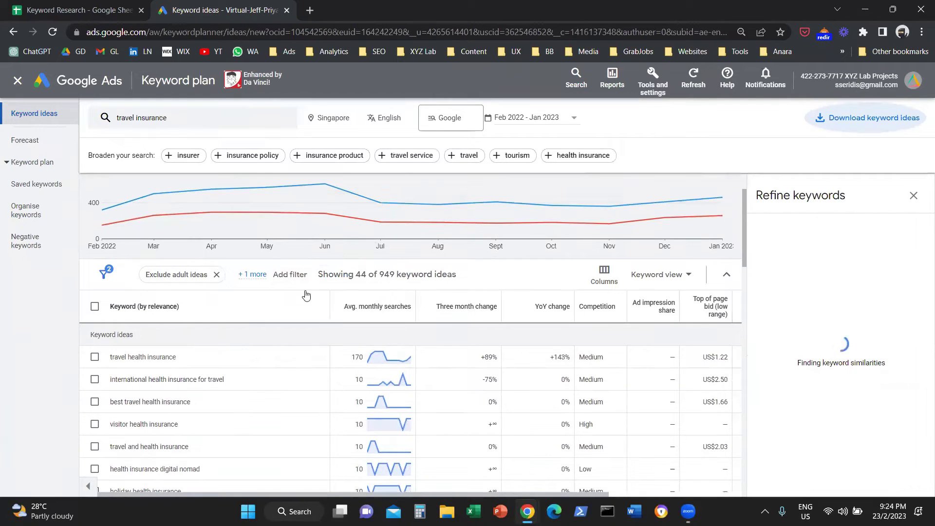
# Change the keyword text filter from 'health' to 'travel'.
pyautogui.moveTo(254, 274)
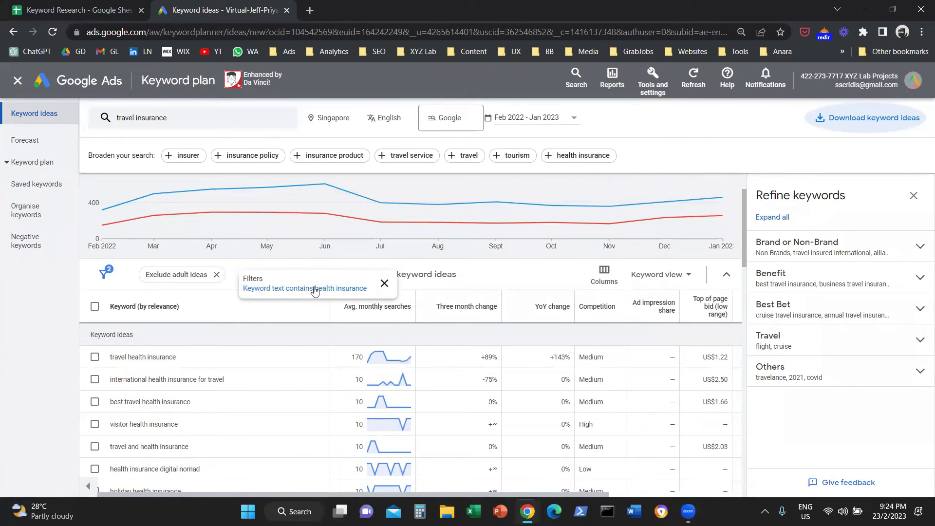
pyautogui.click(315, 289)
pyautogui.doubleClick(263, 378)
pyautogui.press('BackSpace')
pyautogui.write('travel insurance')
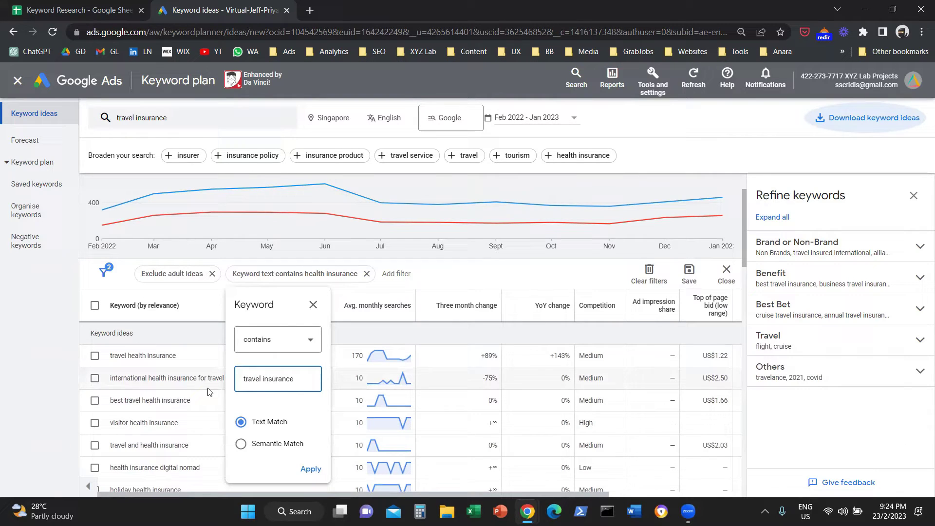
pyautogui.click(311, 469)
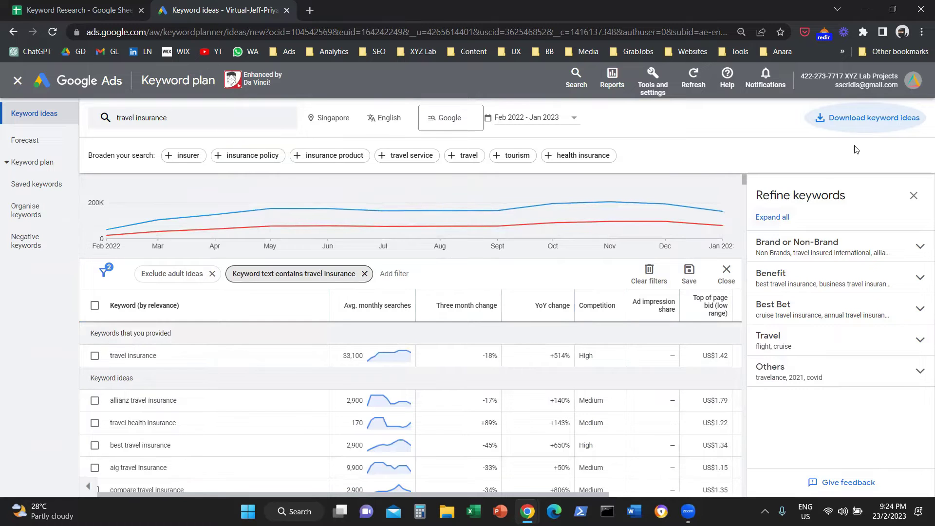
# Export the filtered travel insurance keyword ideas to Google Sheets.
pyautogui.click(865, 121)
pyautogui.click(812, 162)
pyautogui.click(549, 353)
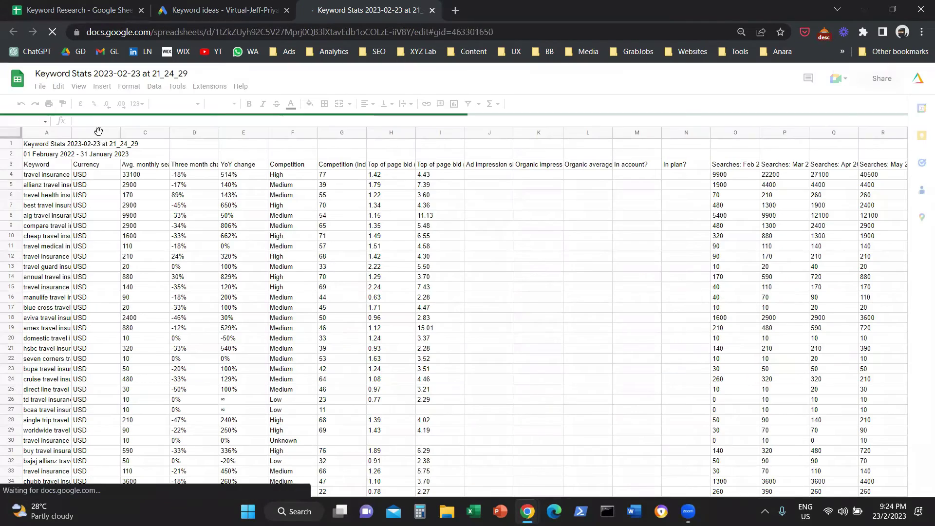
# Delete the report's Currency column and copy the keyword data A4:D644.
pyautogui.rightClick(96, 130)
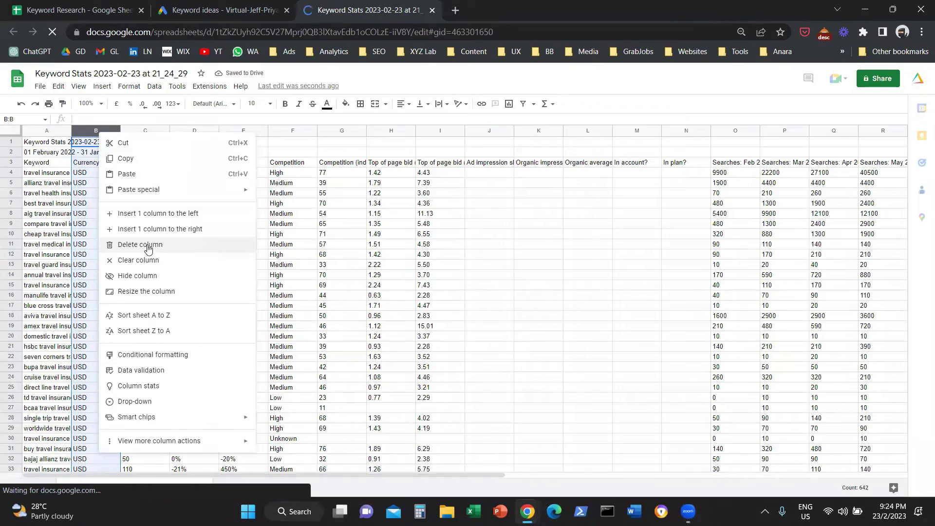
pyautogui.click(149, 249)
pyautogui.keyDown('shift'); pyautogui.click(47, 172); pyautogui.keyUp('shift')
pyautogui.hotkey('ctrl', 'shift', 'Down')
pyautogui.rightClick(32, 176)
pyautogui.click(68, 200)
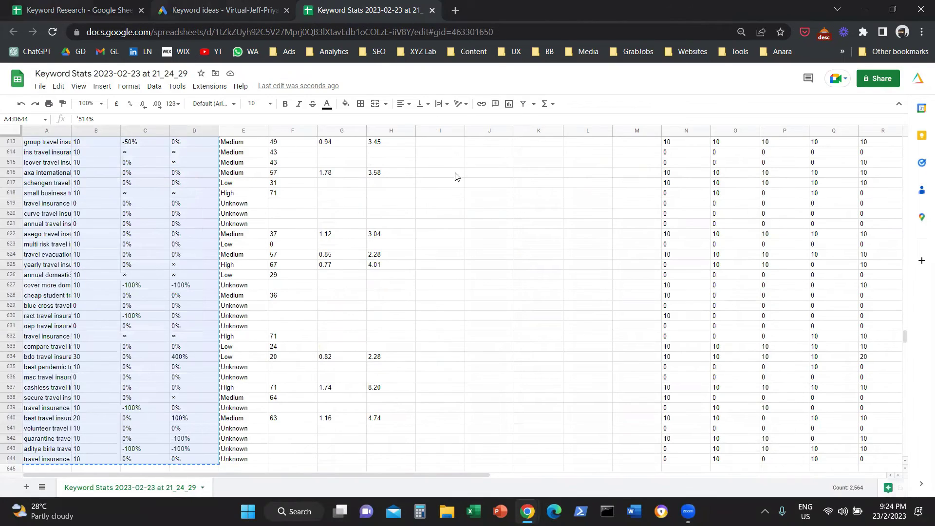
# Paste the travel keywords as values only into K2:N642 of Keyword Research.
pyautogui.hotkey('ctrl', '1')
pyautogui.rightClick(502, 155)
pyautogui.moveTo(585, 213)
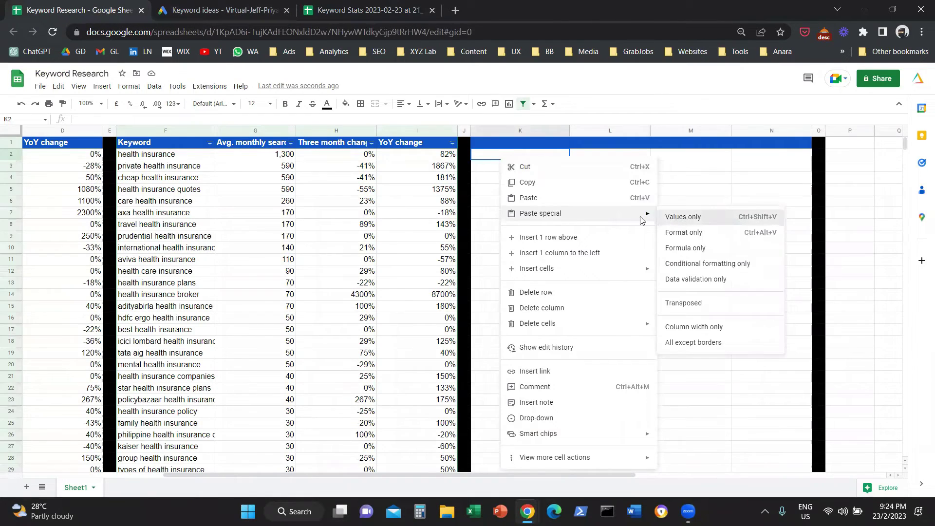
pyautogui.click(686, 218)
# Copy the F1:I1 headers into K1:N1.
pyautogui.click(390, 146)
pyautogui.hotkey('ctrl', 'shift', 'Left')
pyautogui.hotkey('ctrl', 'c')
pyautogui.click(536, 146)
pyautogui.hotkey('ctrl', 'v')
pyautogui.click(584, 189)
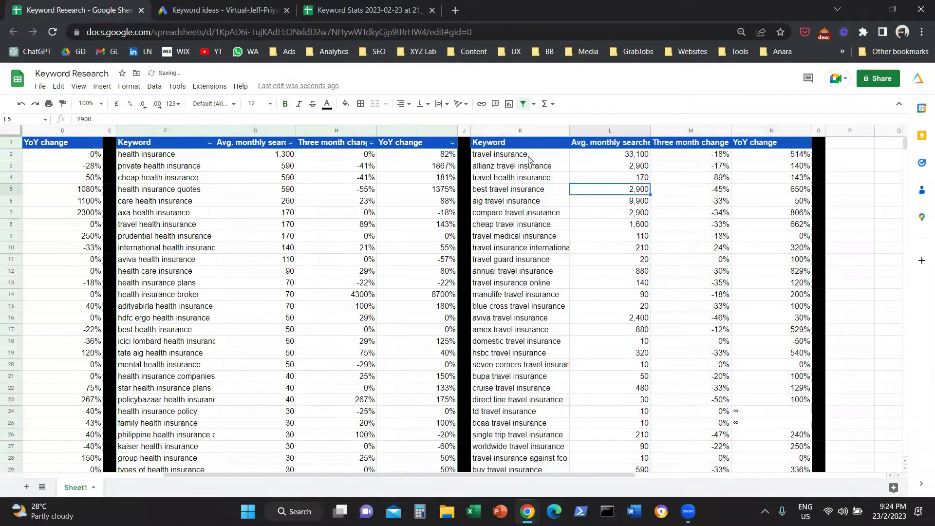
pyautogui.moveTo(521, 143); pyautogui.dragTo(757, 143)
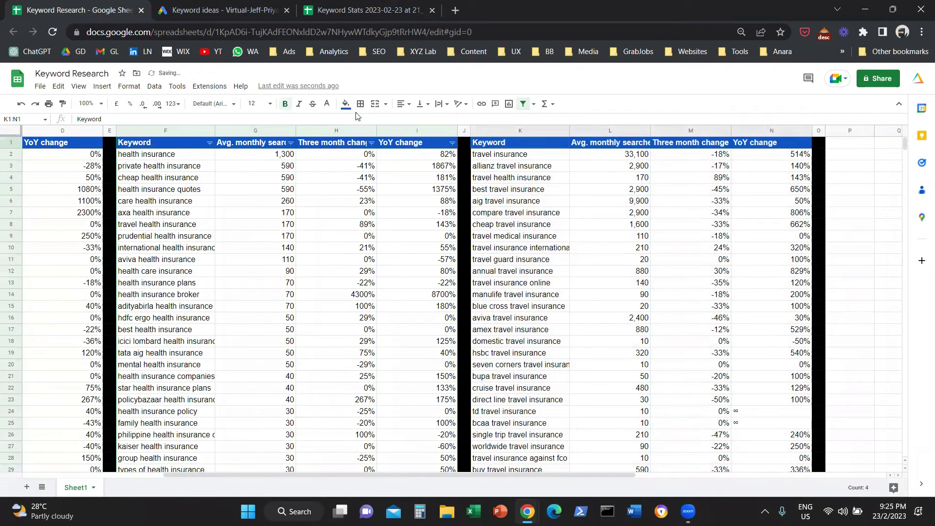
# Replace the old filter with one over the travel columns, sorting Avg. monthly searches Z→A.
pyautogui.click(154, 86)
pyautogui.click(180, 143)
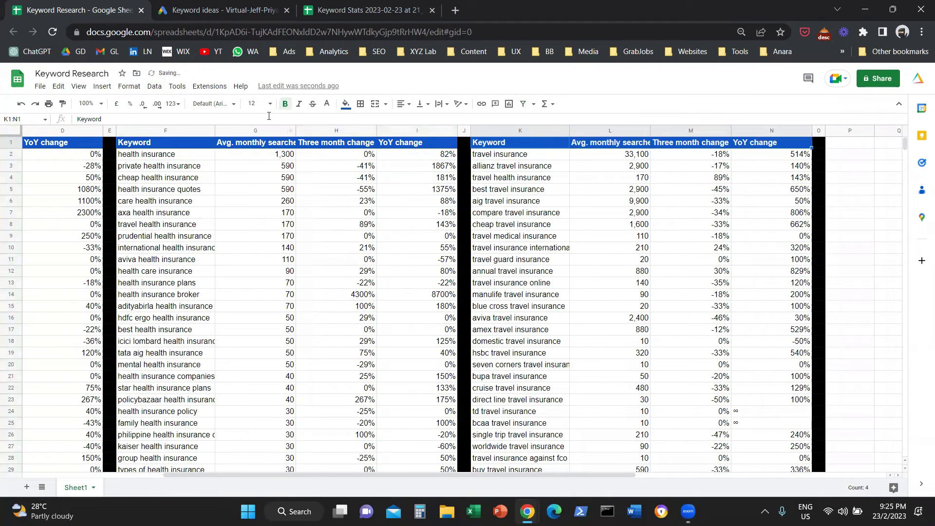
pyautogui.click(158, 94)
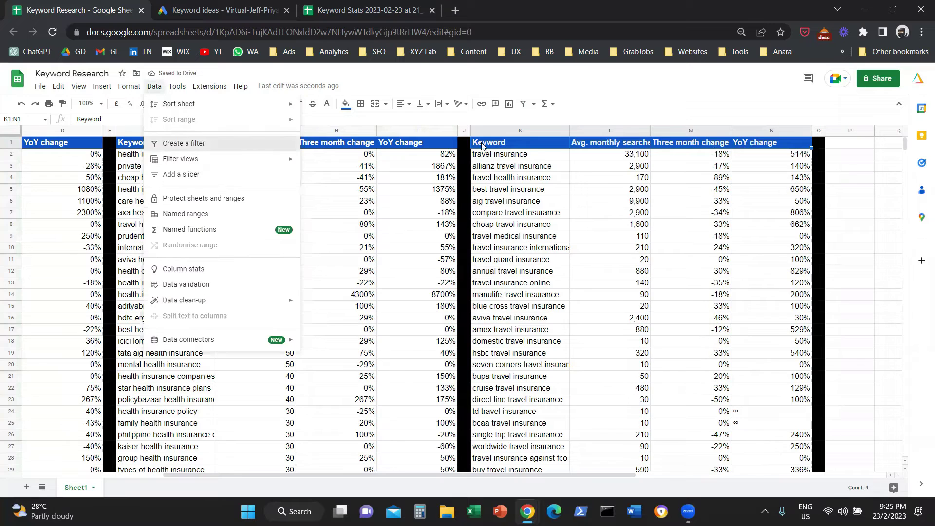
pyautogui.click(180, 144)
pyautogui.click(645, 143)
pyautogui.click(541, 175)
# Paint the formatting of columns K–O onto columns P–T.
pyautogui.click(629, 224)
pyautogui.moveTo(628, 471); pyautogui.dragTo(786, 471)
pyautogui.moveTo(246, 131); pyautogui.dragTo(545, 130)
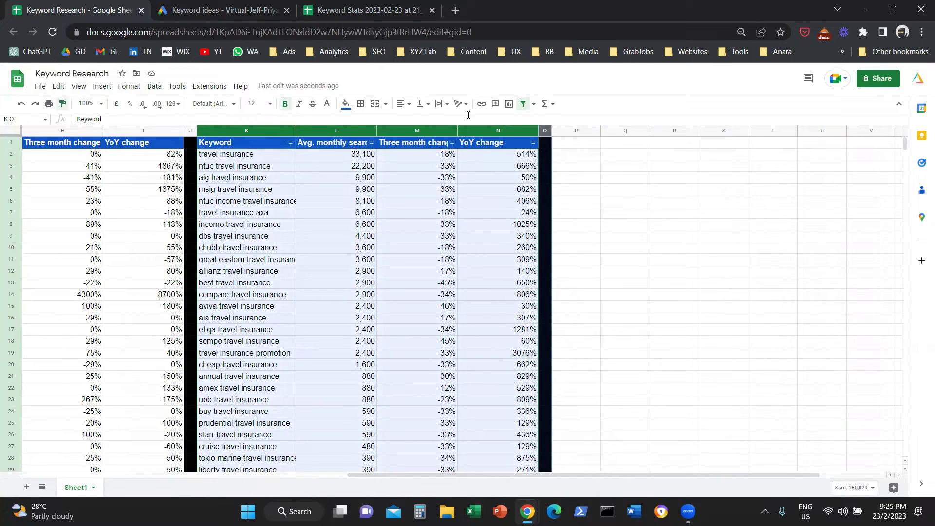
pyautogui.click(571, 131)
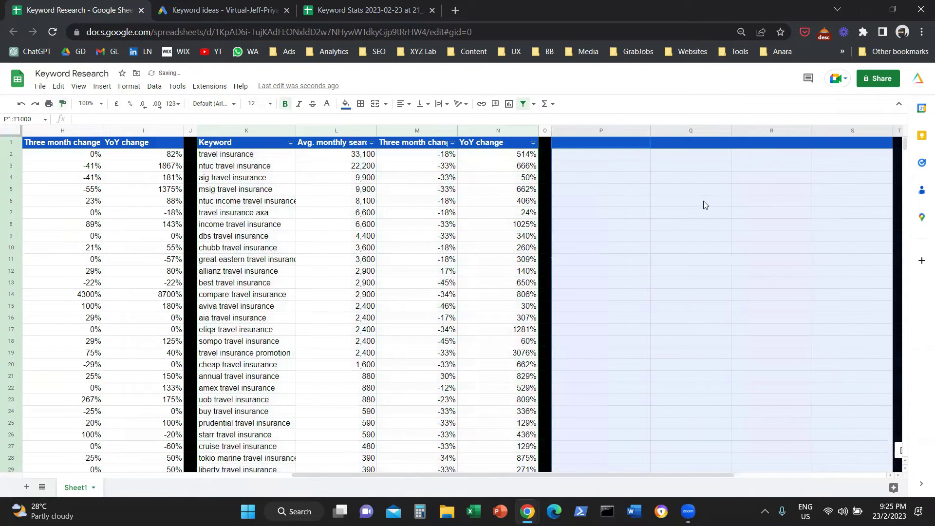
pyautogui.click(706, 203)
# Change the Keyword Planner search from 'travel insurance' to 'insurance'.
pyautogui.hotkey('ctrl', 'Tab')
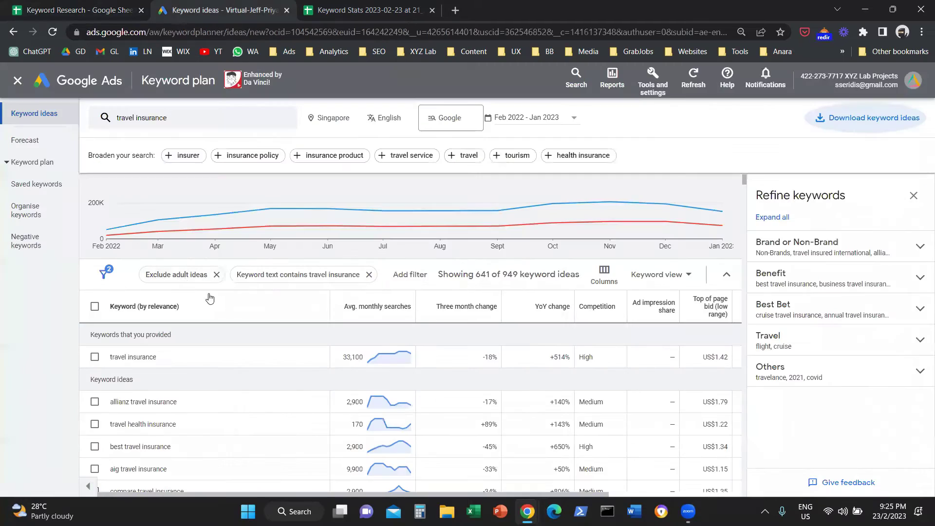
pyautogui.click(185, 118)
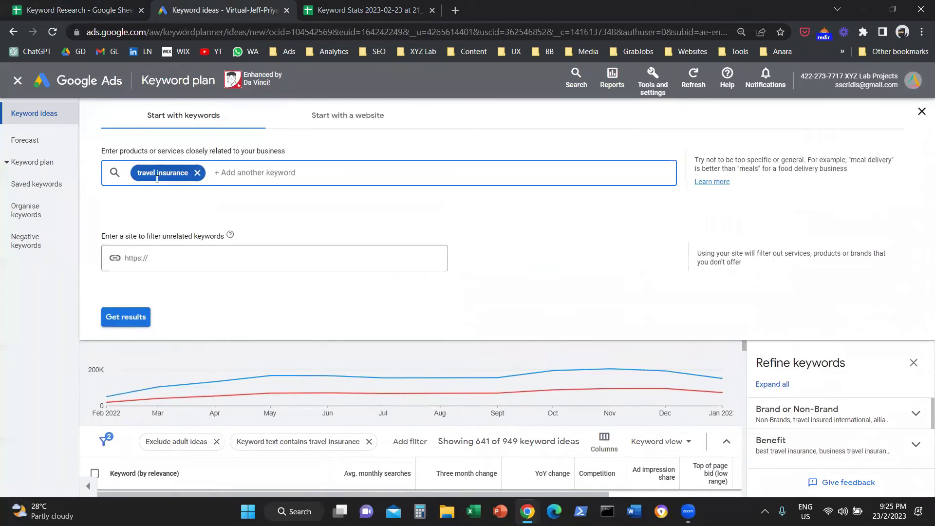
pyautogui.click(152, 172)
pyautogui.doubleClick(142, 173)
pyautogui.press('BackSpace')
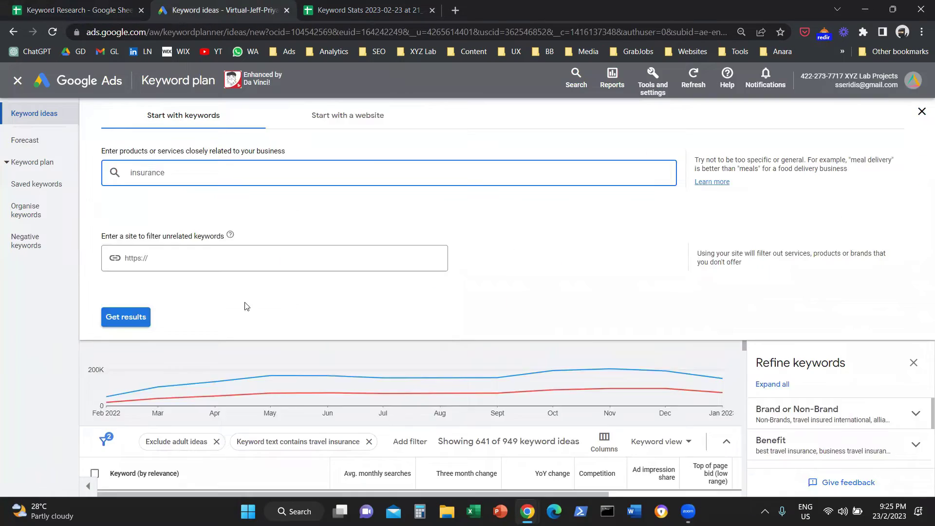
pyautogui.press('Return')
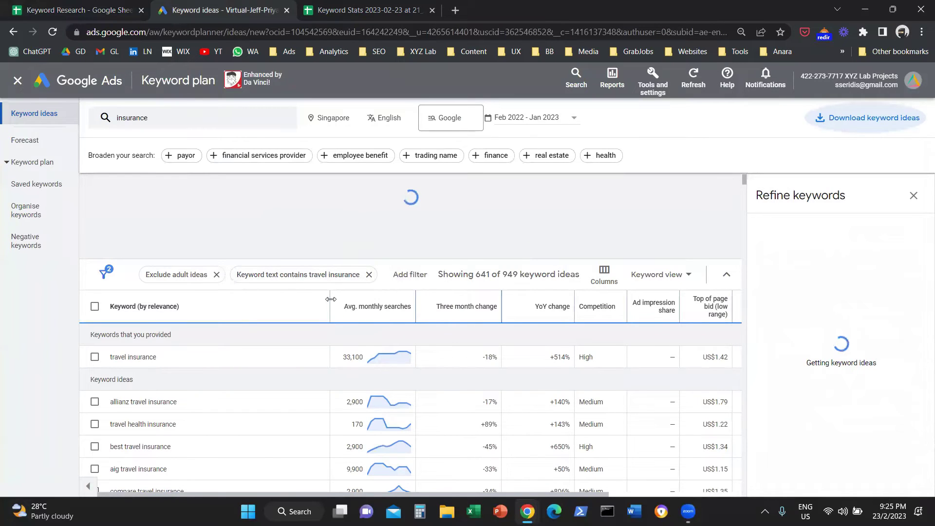
# Turn the keyword filter into 'does not contain travel'.
pyautogui.click(298, 274)
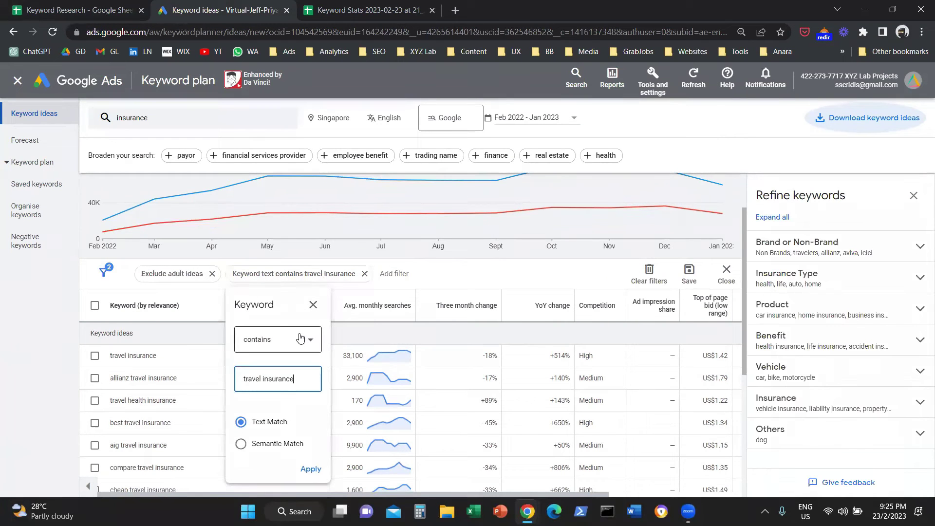
pyautogui.click(300, 338)
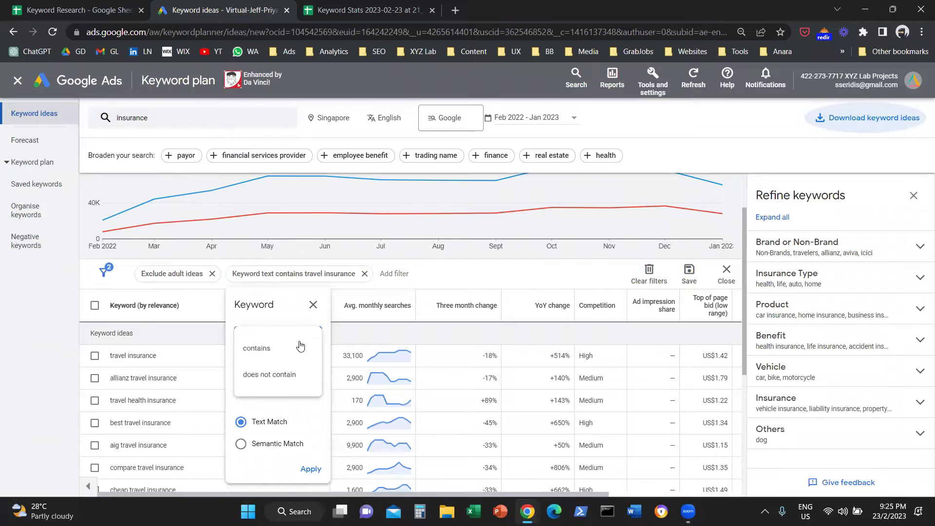
pyautogui.click(286, 376)
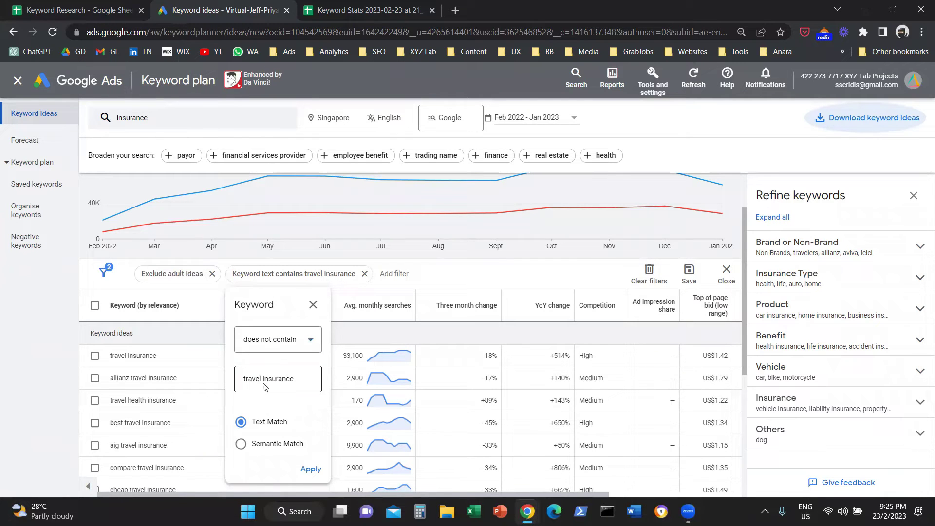
pyautogui.moveTo(288, 376); pyautogui.dragTo(264, 378)
pyautogui.press('BackSpace')
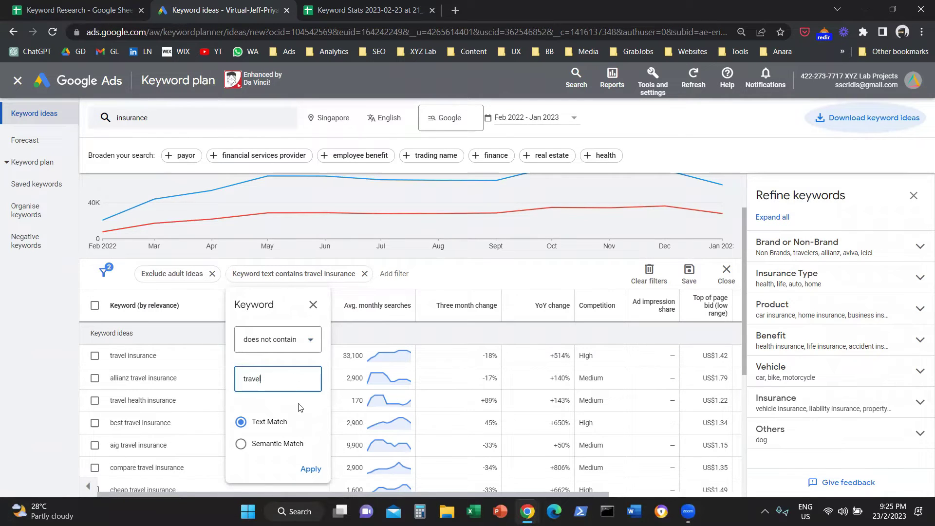
pyautogui.click(311, 469)
# Add a keyword filter excluding 'health'.
pyautogui.click(388, 274)
pyautogui.write('keyw')
pyautogui.click(428, 372)
pyautogui.click(428, 340)
pyautogui.click(416, 378)
pyautogui.write('health')
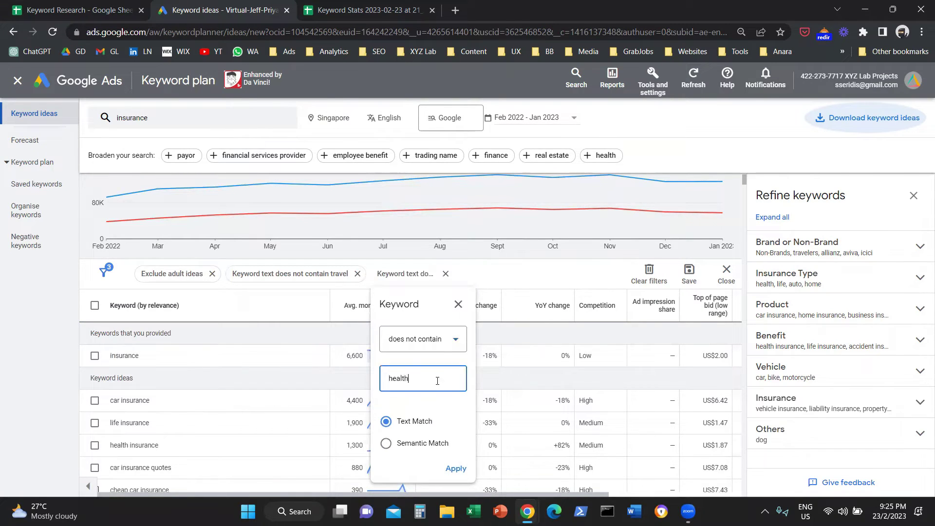
pyautogui.press('Return')
# Add a keyword filter excluding 'life'.
pyautogui.click(538, 273)
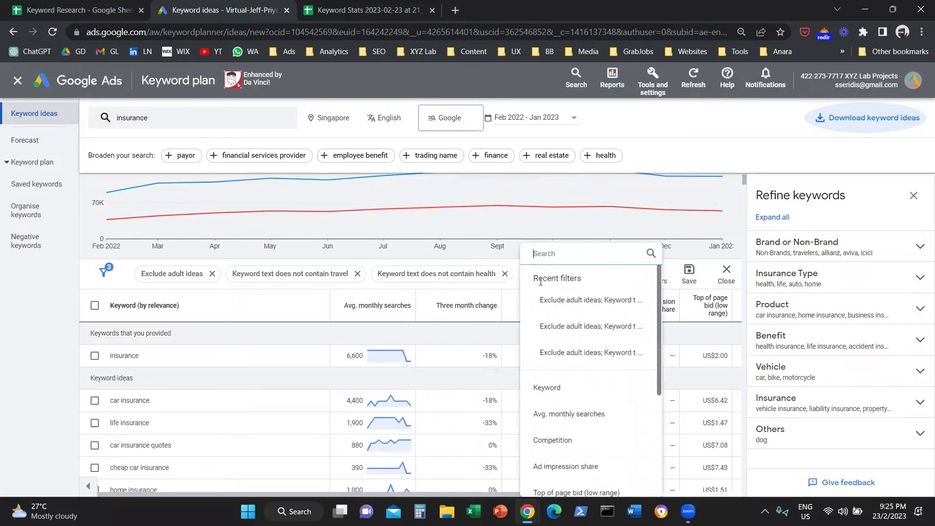
pyautogui.write('ke')
pyautogui.click(585, 376)
pyautogui.write('lif')
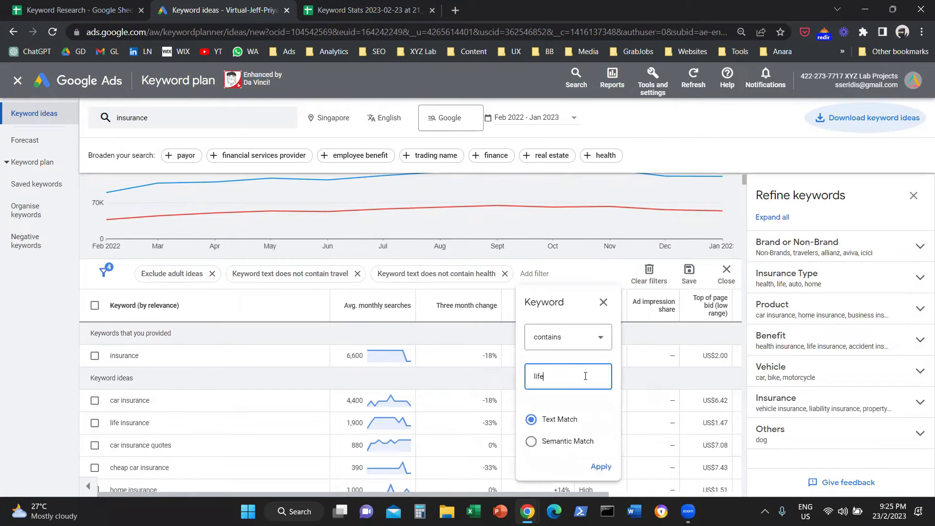
pyautogui.write('e')
pyautogui.click(568, 337)
pyautogui.click(560, 375)
pyautogui.click(601, 466)
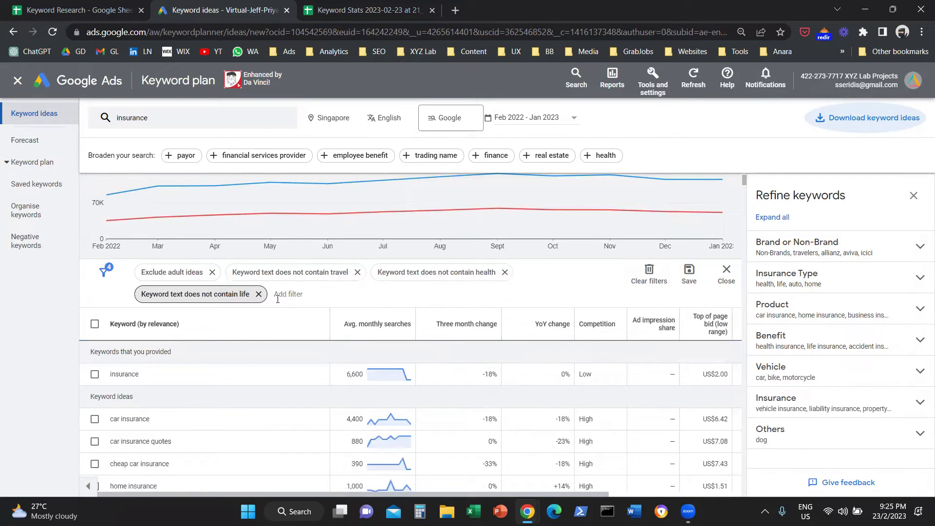
# Add does-not-contain keyword filters excluding 'car'.
pyautogui.click(281, 294)
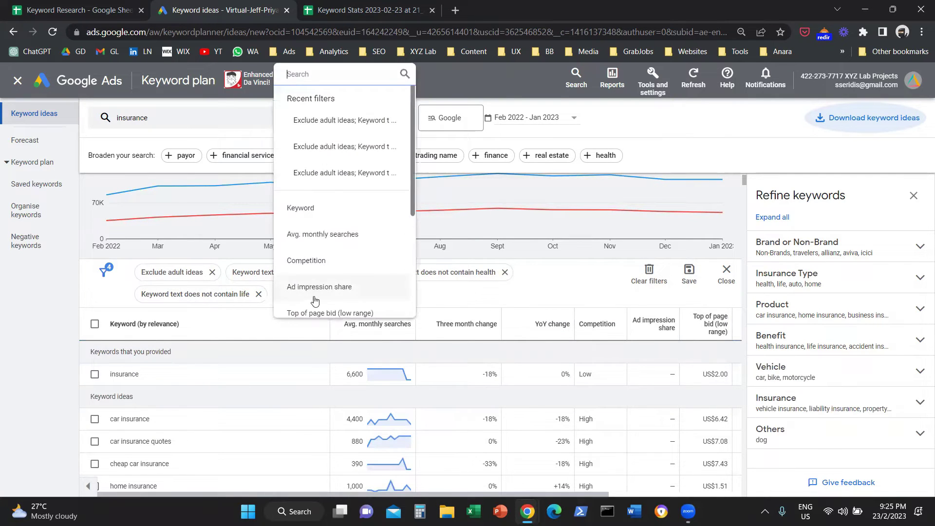
pyautogui.click(325, 215)
pyautogui.click(324, 354)
pyautogui.click(313, 372)
pyautogui.click(315, 397)
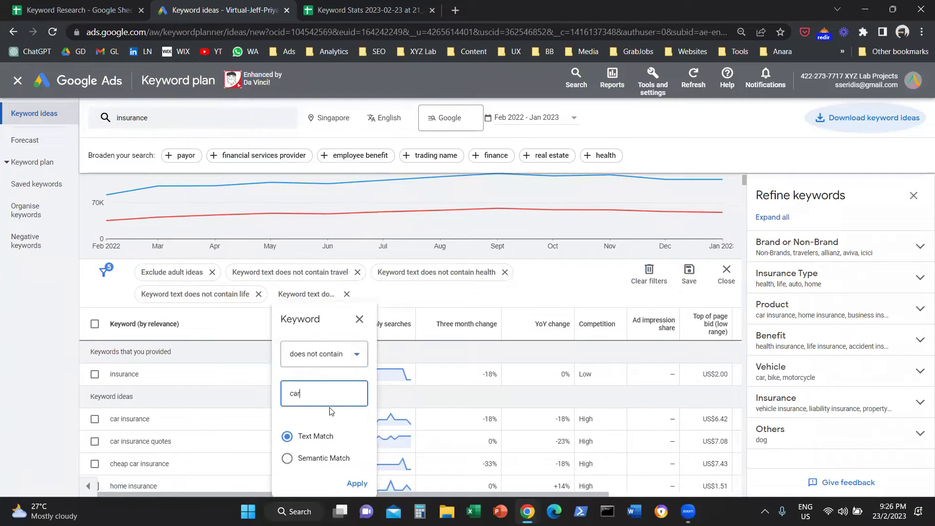
pyautogui.press('Return')
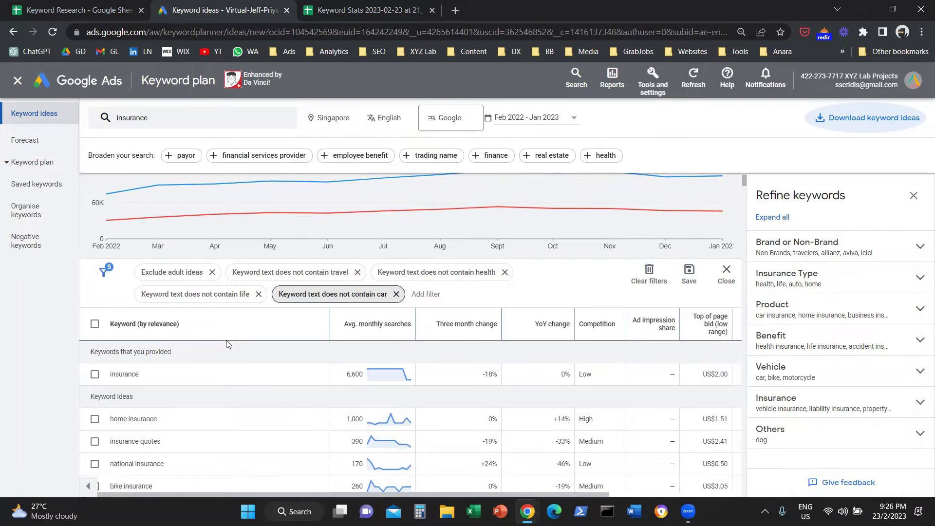
pyautogui.scroll(-2, 229, 341)
pyautogui.click(436, 227)
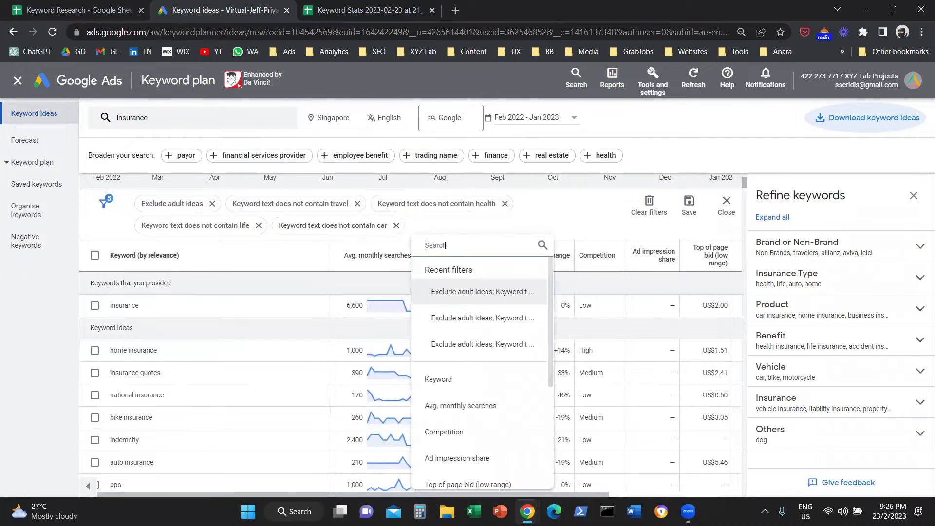
pyautogui.write('keyword')
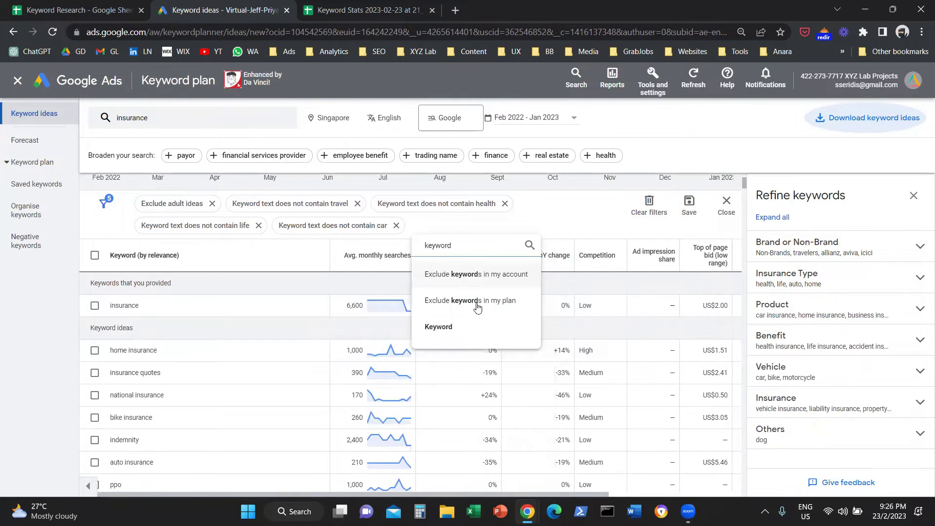
pyautogui.click(463, 325)
pyautogui.click(448, 290)
pyautogui.click(470, 325)
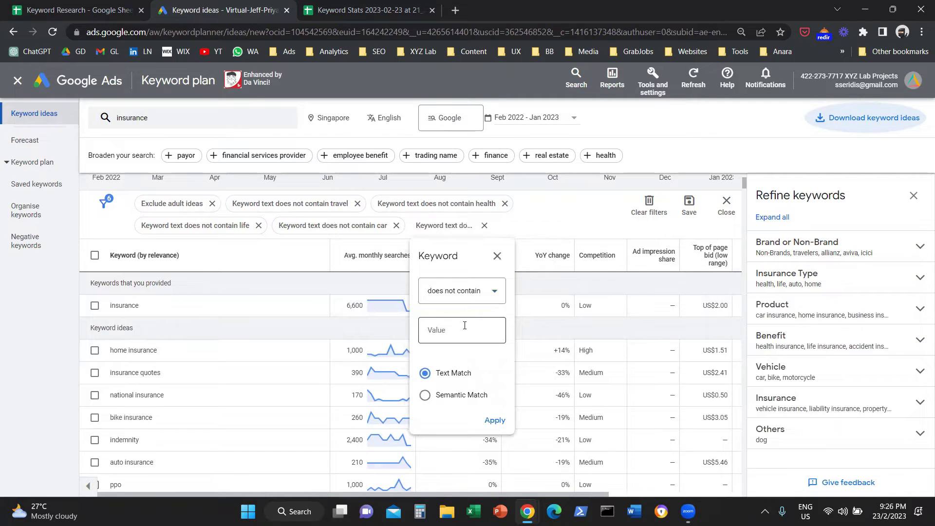
pyautogui.click(495, 420)
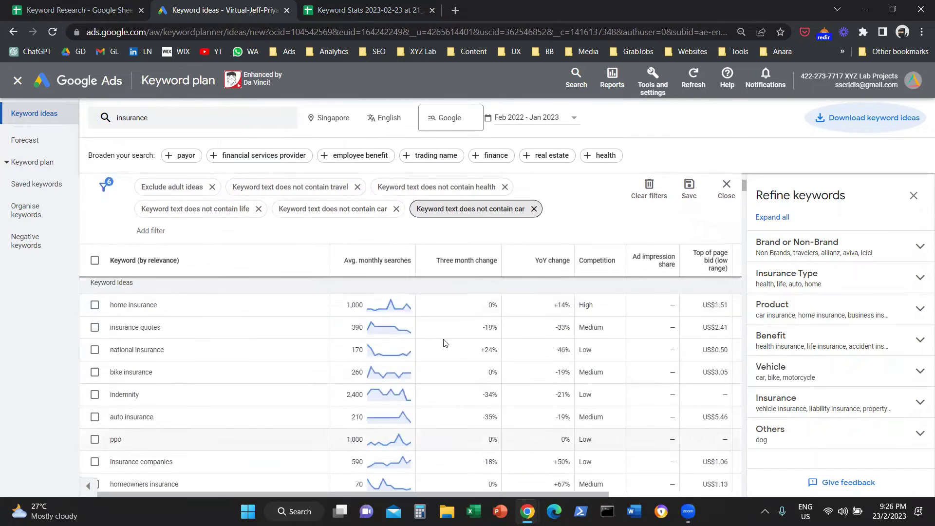
# Exclude keywords containing 'home' and begin exporting the keyword ideas.
pyautogui.click(168, 247)
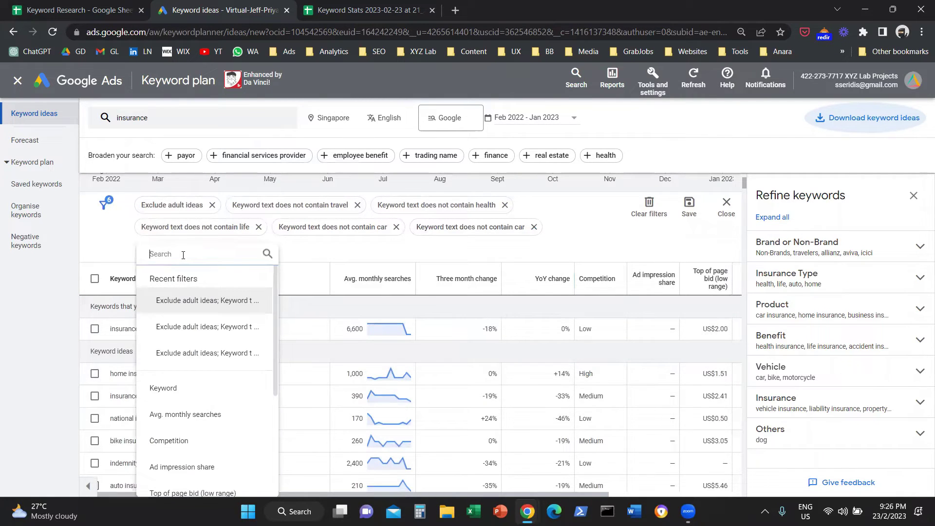
pyautogui.write('keyword')
pyautogui.click(168, 350)
pyautogui.write('home')
pyautogui.press('Return')
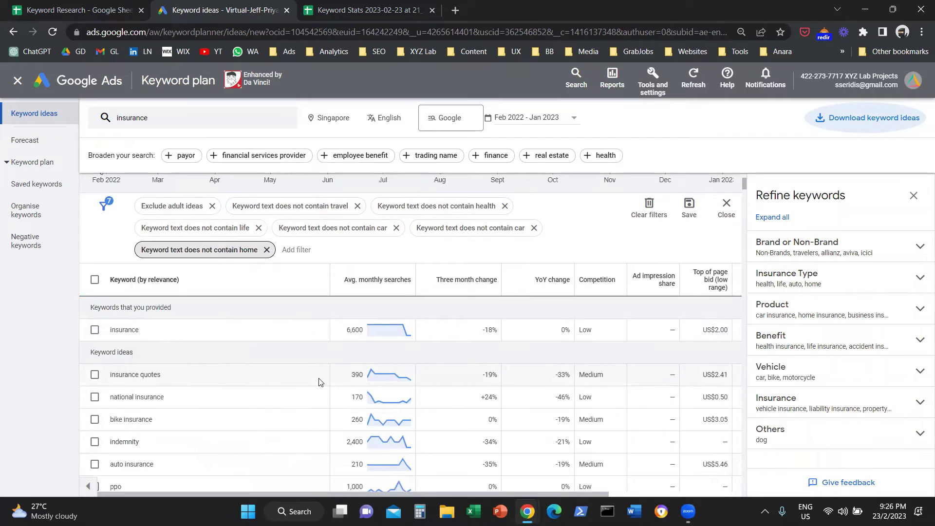
pyautogui.scroll(-5, 315, 380)
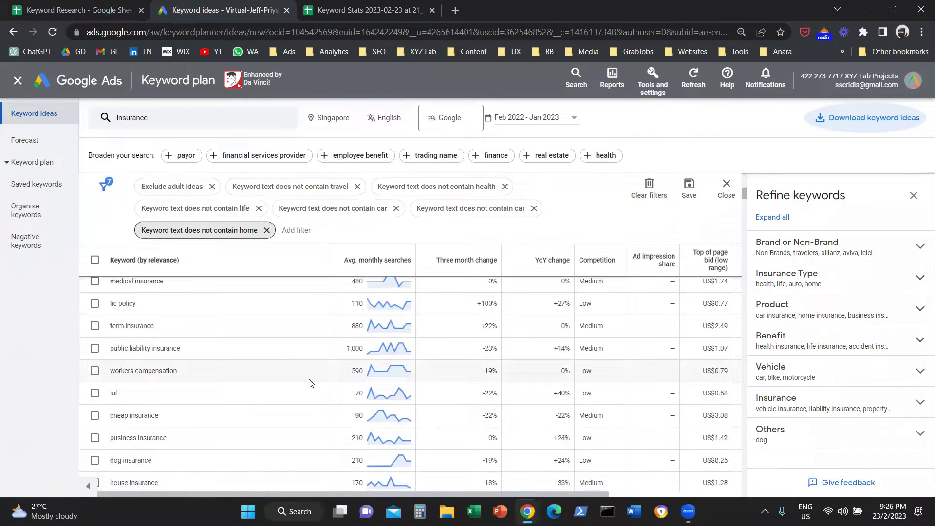
pyautogui.scroll(10, 315, 376)
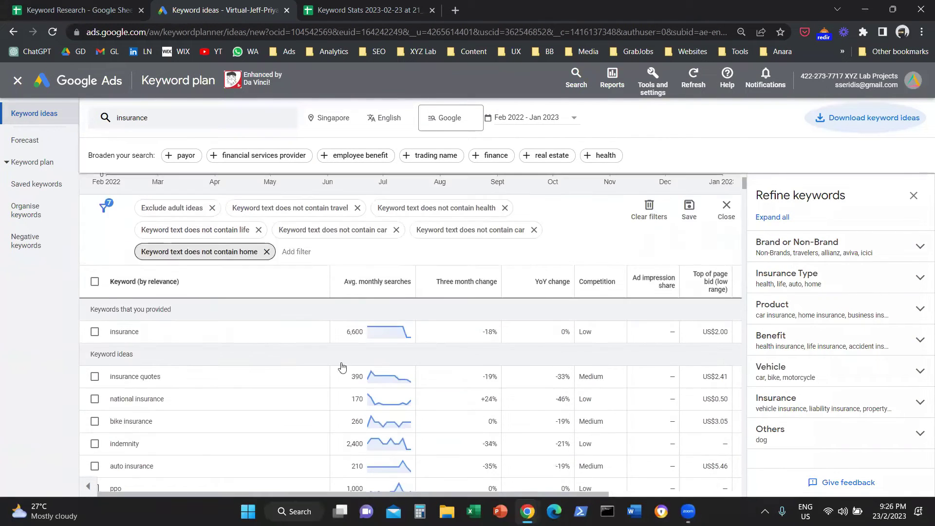
pyautogui.click(863, 127)
# Download the keyword ideas to Google Sheets and delete the report's Currency column.
pyautogui.click(784, 162)
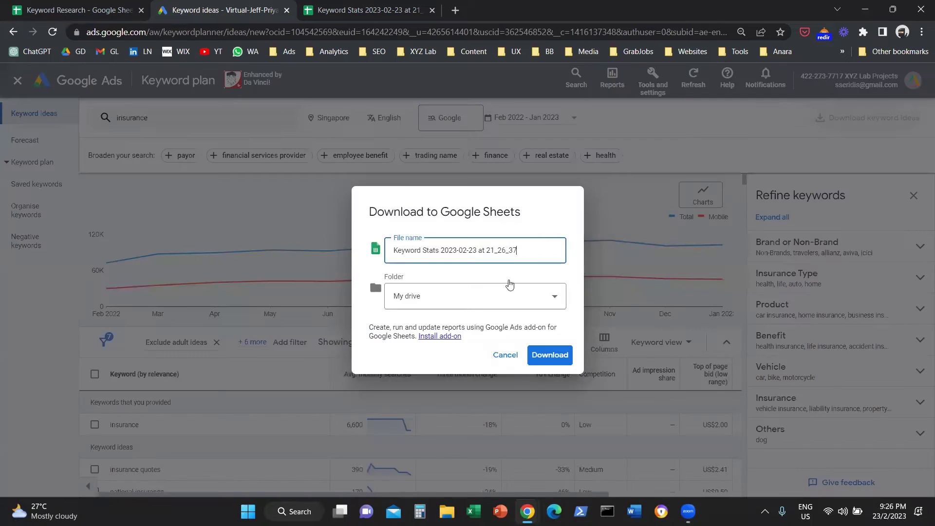
pyautogui.click(548, 355)
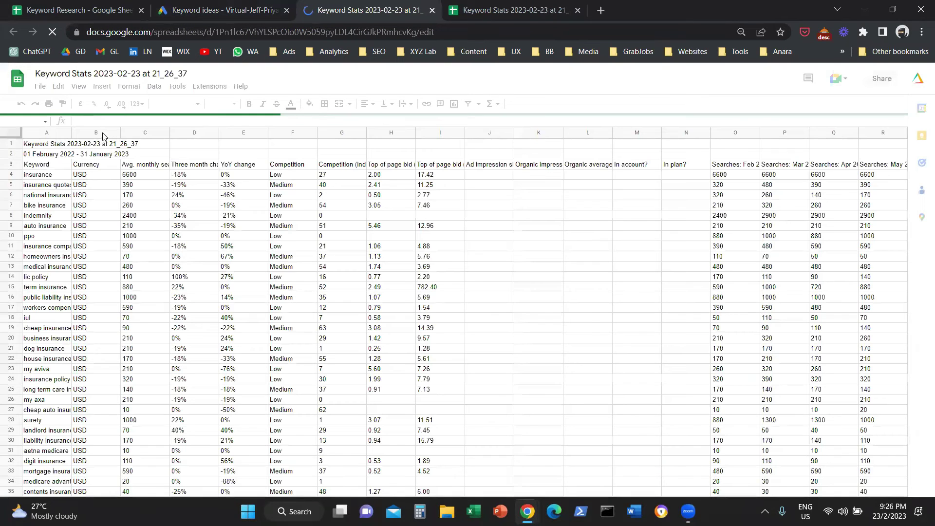
pyautogui.rightClick(101, 137)
pyautogui.click(95, 132)
pyautogui.rightClick(95, 132)
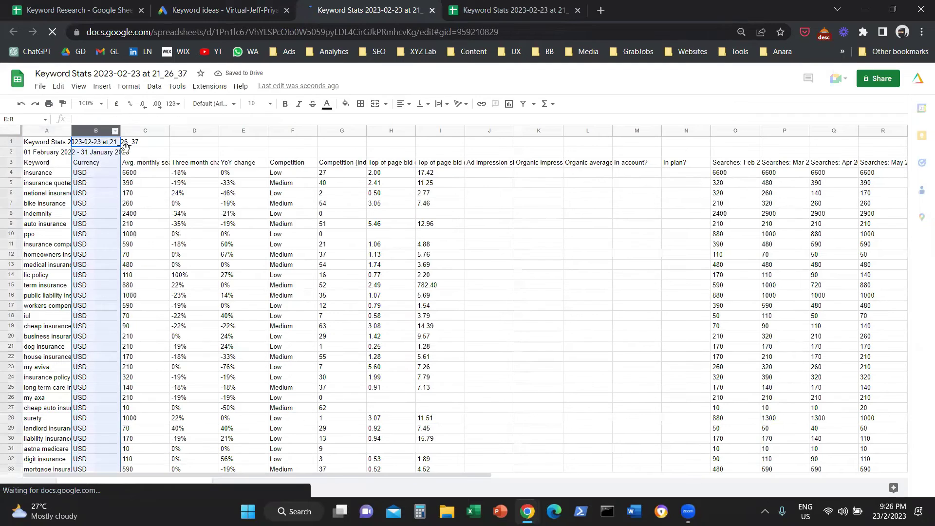
pyautogui.click(161, 245)
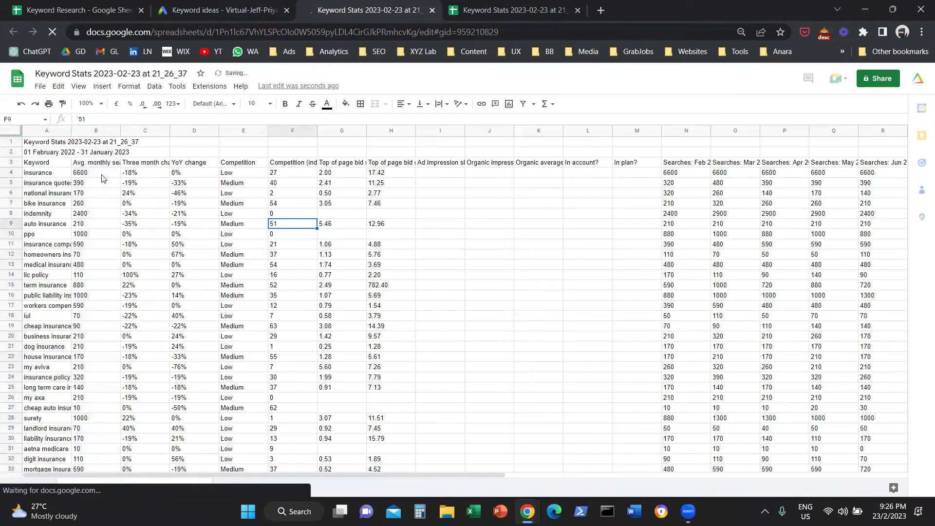
# Paste the generic insurance keywords into P–S and copy the K1:N1 headers to P1.
pyautogui.hotkey('ctrl', '1')
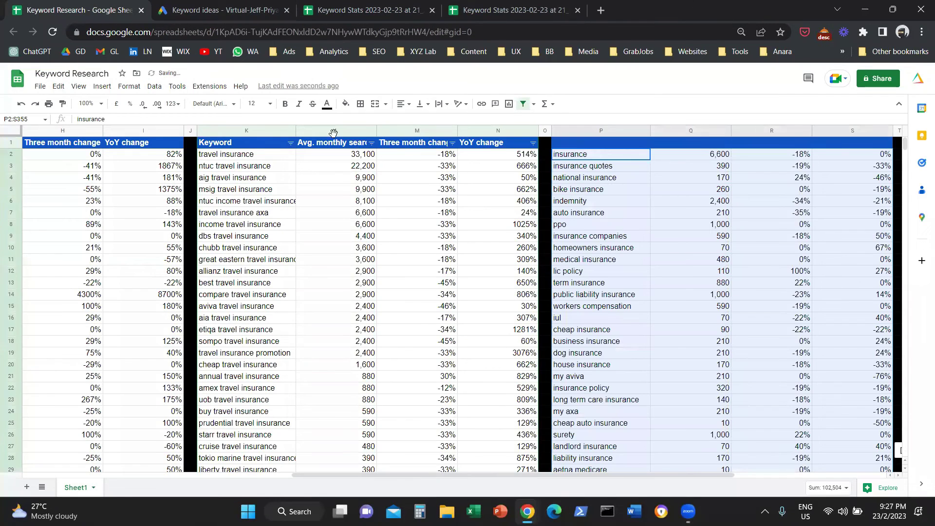
pyautogui.moveTo(254, 145); pyautogui.dragTo(475, 145)
pyautogui.hotkey('ctrl', 'c')
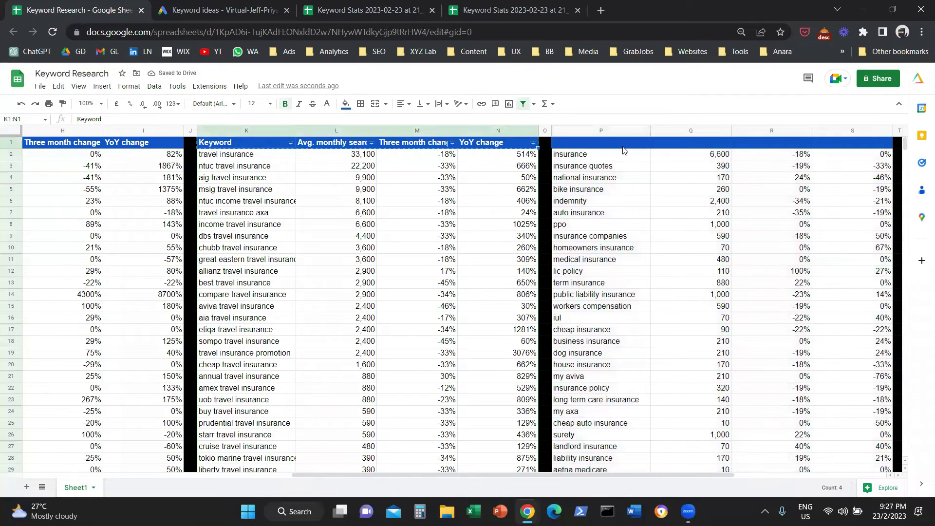
pyautogui.click(624, 146)
pyautogui.hotkey('ctrl', 'v')
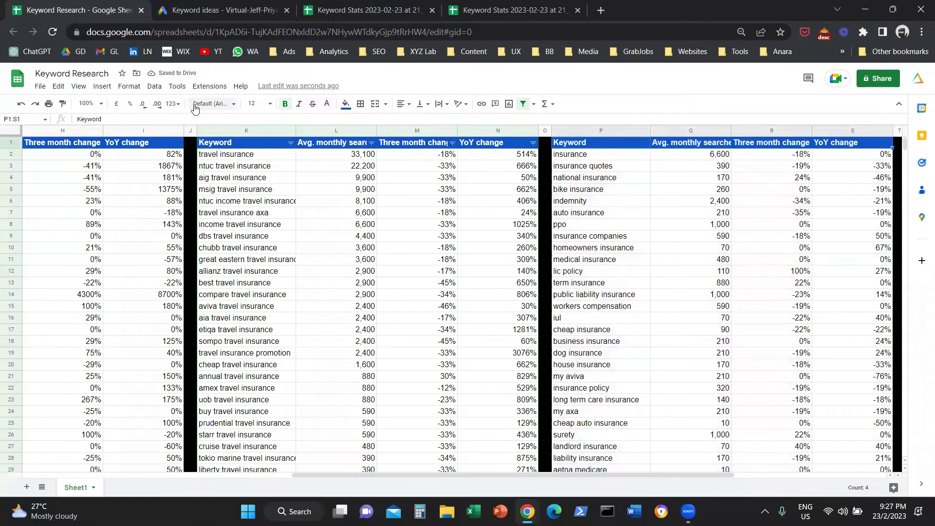
# Move the filter onto the P–S table and sort monthly searches highest first.
pyautogui.click(153, 89)
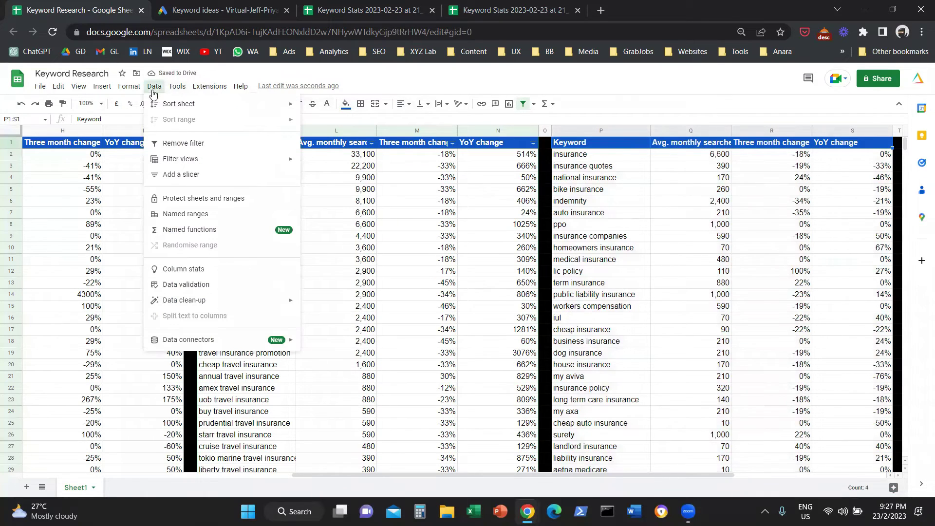
pyautogui.click(179, 144)
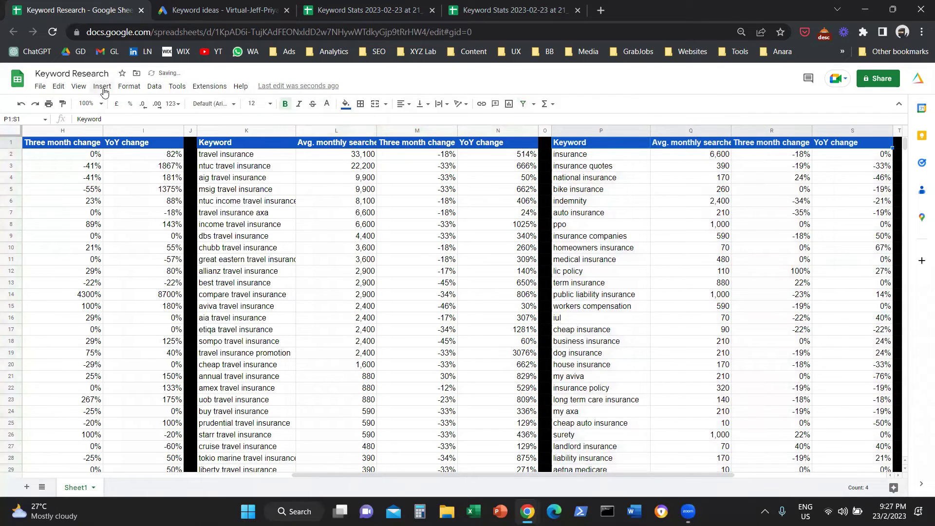
pyautogui.click(155, 87)
pyautogui.click(175, 142)
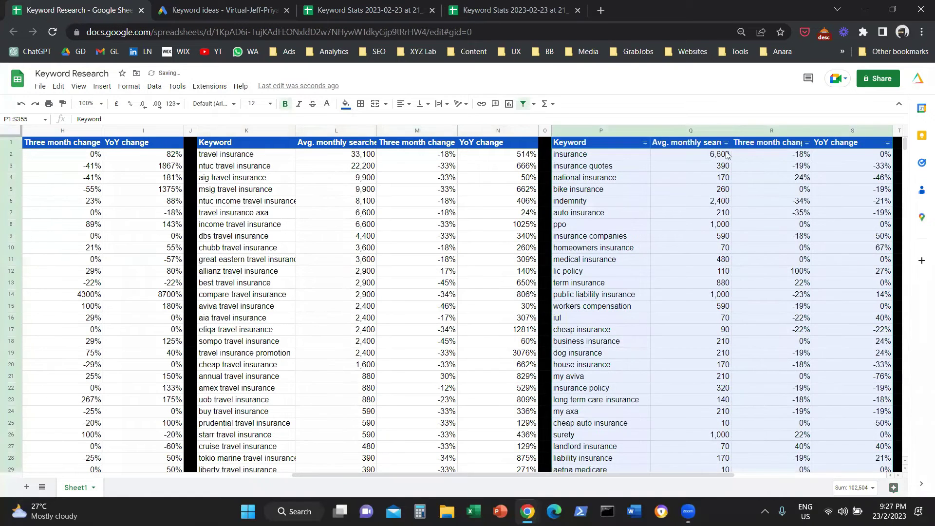
pyautogui.click(726, 142)
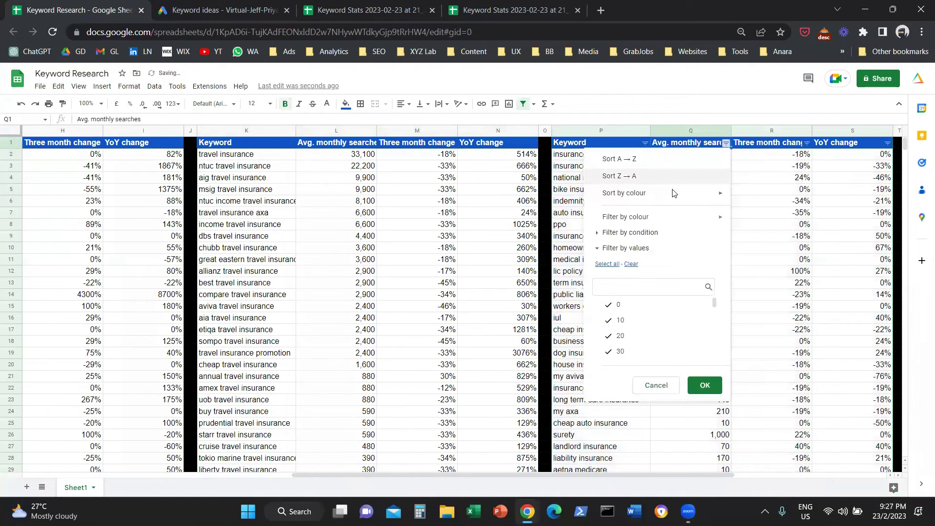
pyautogui.click(674, 181)
# Rename Sheet1 to 'Detailed Research'.
pyautogui.moveTo(536, 475); pyautogui.dragTo(69, 490)
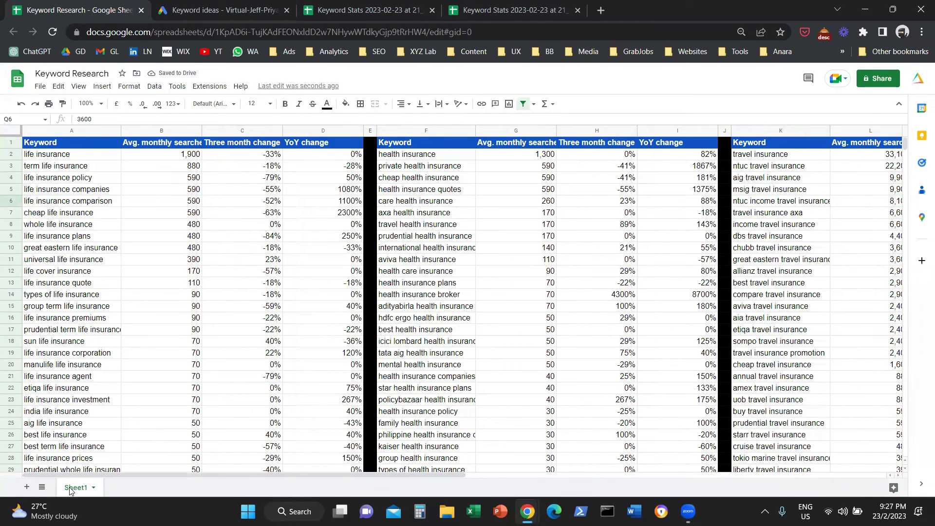
pyautogui.doubleClick(73, 487)
pyautogui.write('Detailed Resaech')
pyautogui.press('BackSpace')
pyautogui.press('BackSpace')
pyautogui.press('BackSpace')
pyautogui.press('BackSpace')
pyautogui.press('BackSpace')
pyautogui.write('search')
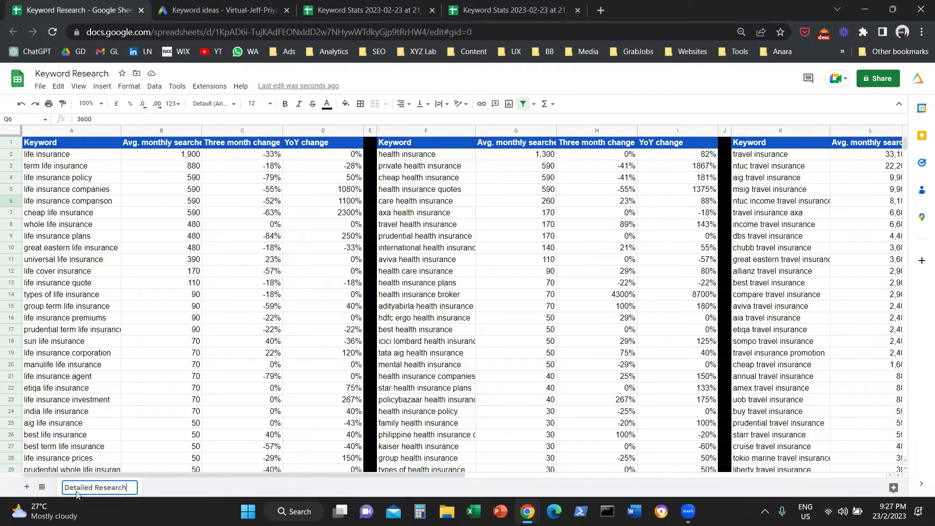
# Add a new sheet named 'Summary'.
pyautogui.click(27, 486)
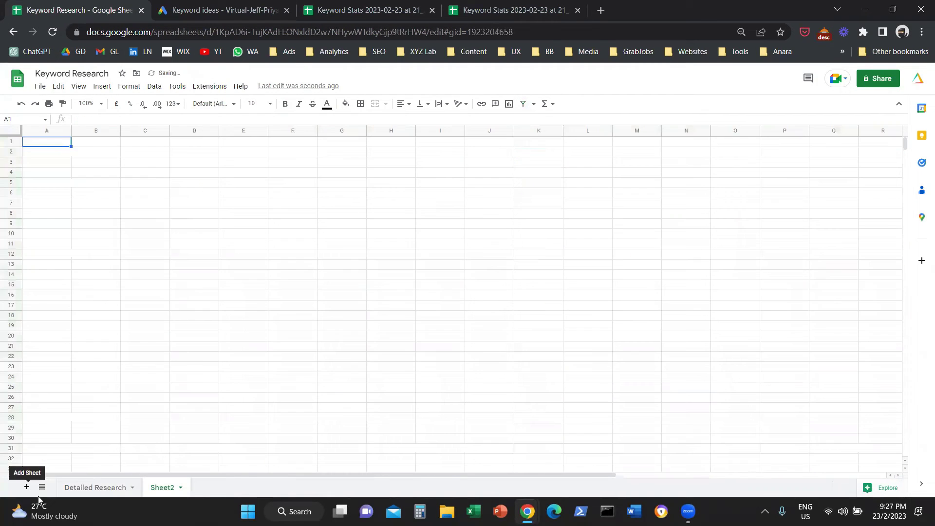
pyautogui.doubleClick(155, 487)
pyautogui.write('Summary')
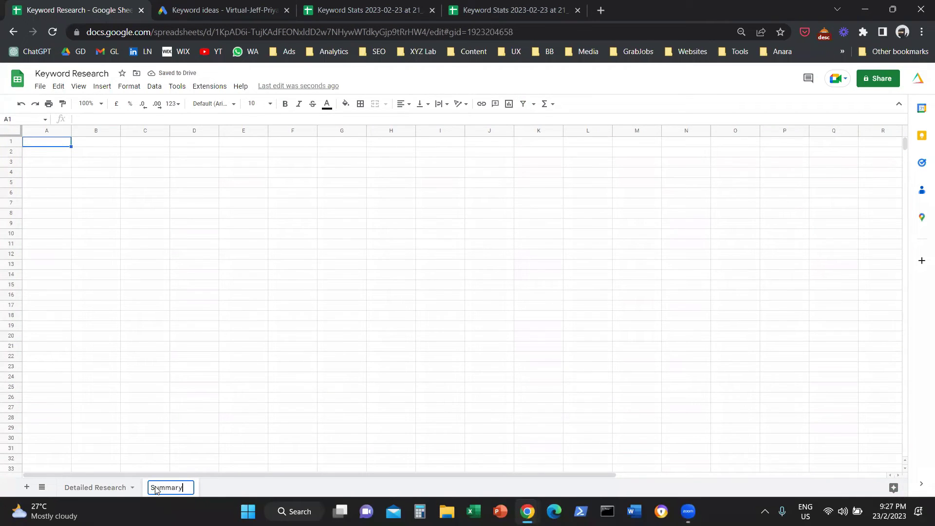
pyautogui.press('Return')
# Enter the heading 'Topics' in Summary cell A1.
pyautogui.click(59, 146)
pyautogui.write('Topics')
pyautogui.press('Return')
pyautogui.click(59, 143)
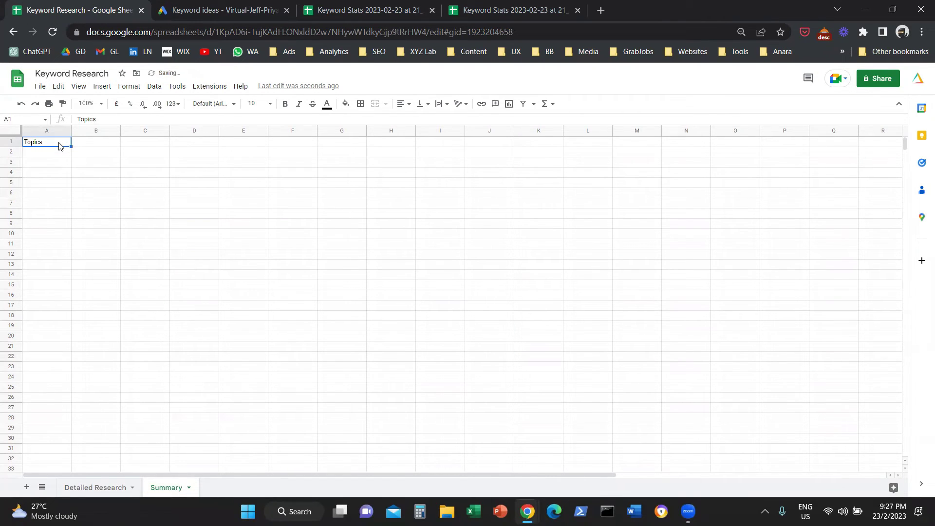
pyautogui.press('Tab')
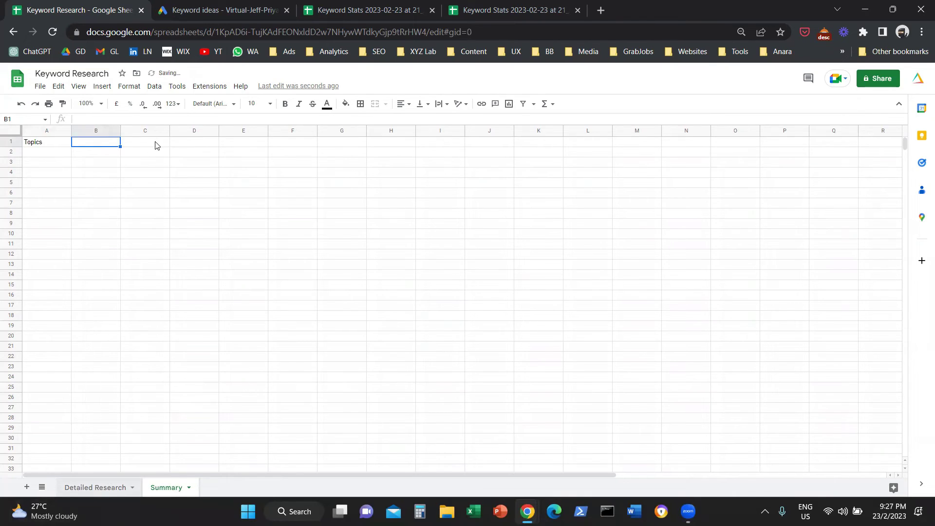
# Copy the 'Avg. monthly searches' header into Summary cell B1.
pyautogui.hotkey('ctrl', 'shift', 'pageup')
pyautogui.hotkey('ctrl', 'shift', 'pagedown')
pyautogui.write('Avg. monthly searches')
pyautogui.hotkey('ctrl', 'shift', 'pageup')
pyautogui.moveTo(274, 147); pyautogui.dragTo(322, 144)
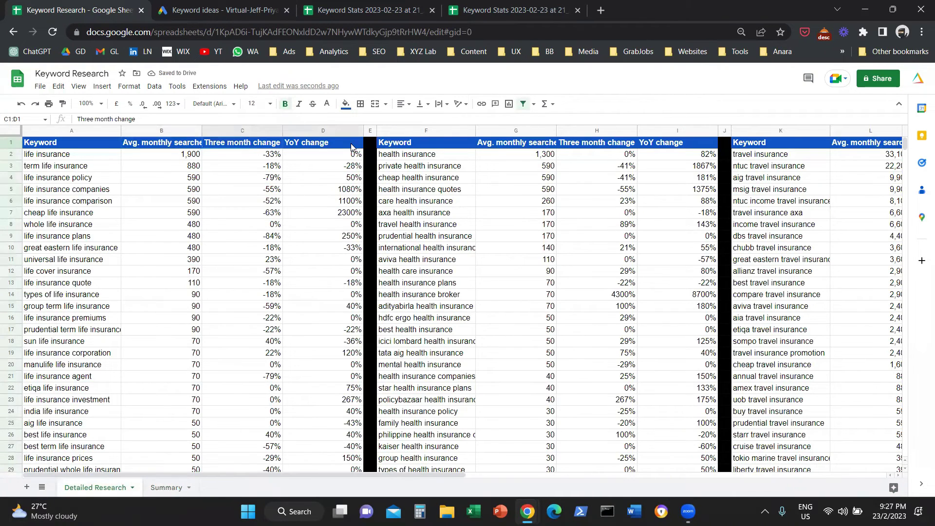
pyautogui.click(344, 192)
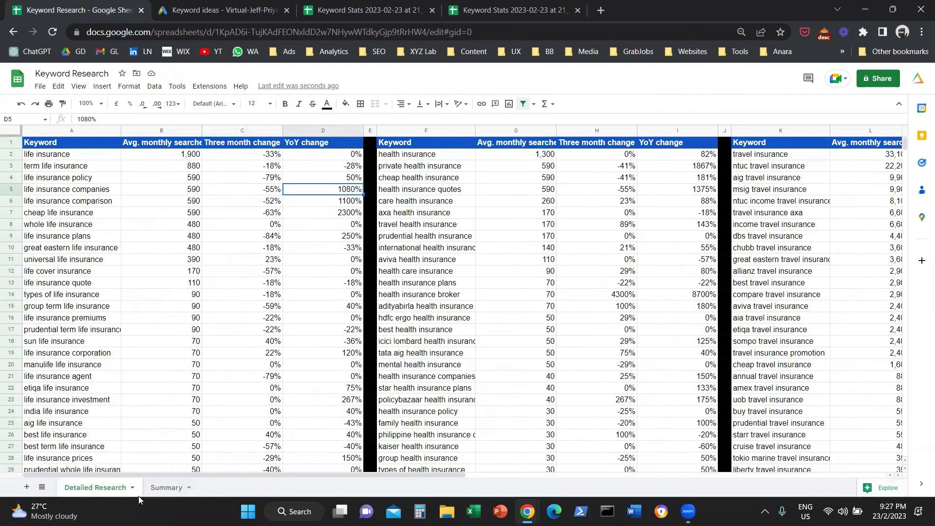
# Give A1 the blue header formatting of B1 and widen columns A and B.
pyautogui.click(158, 488)
pyautogui.click(100, 144)
pyautogui.click(62, 103)
pyautogui.click(55, 142)
pyautogui.click(55, 162)
pyautogui.moveTo(51, 131); pyautogui.dragTo(205, 136)
pyautogui.click(134, 154)
pyautogui.click(103, 488)
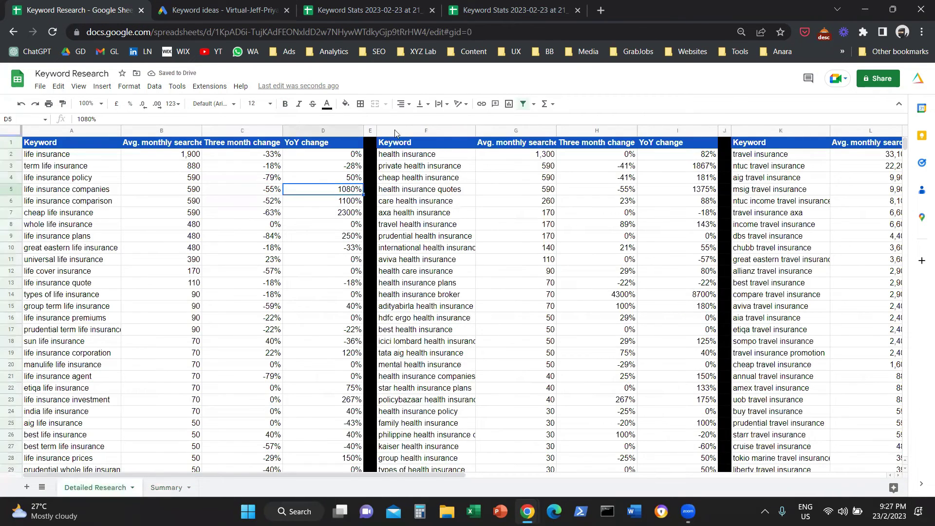
# On the Summary sheet, list the topics Life, Health, Travel and Generic down column A.
pyautogui.click(165, 488)
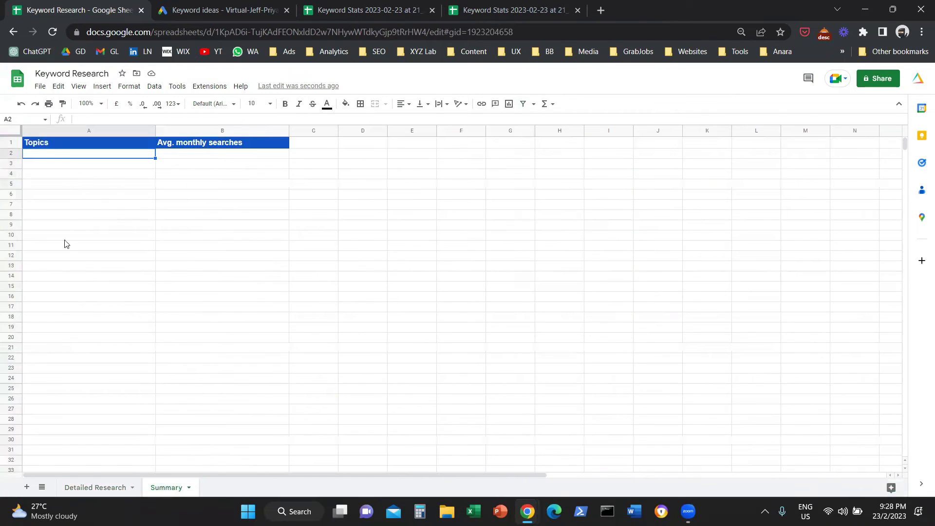
pyautogui.write('Life')
pyautogui.press('Return')
pyautogui.write('He')
pyautogui.write('la')
pyautogui.press('BackSpace')
pyautogui.press('BackSpace')
pyautogui.write('alth')
pyautogui.press('Return')
pyautogui.write('Travel')
pyautogui.press('Return')
pyautogui.write('Generic')
# Set the whole Summary sheet to font size 12.
pyautogui.hotkey('ctrl', 'a')
pyautogui.click(253, 103)
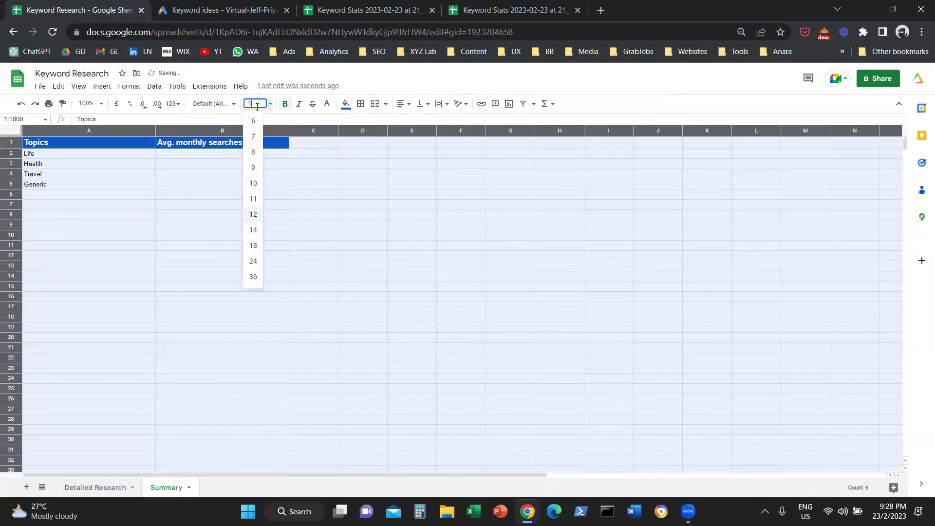
pyautogui.write('12')
pyautogui.press('Return')
# Enter SUM formulas in B2 and B3 totalling the Life and Health search columns (G for Health).
pyautogui.click(202, 154)
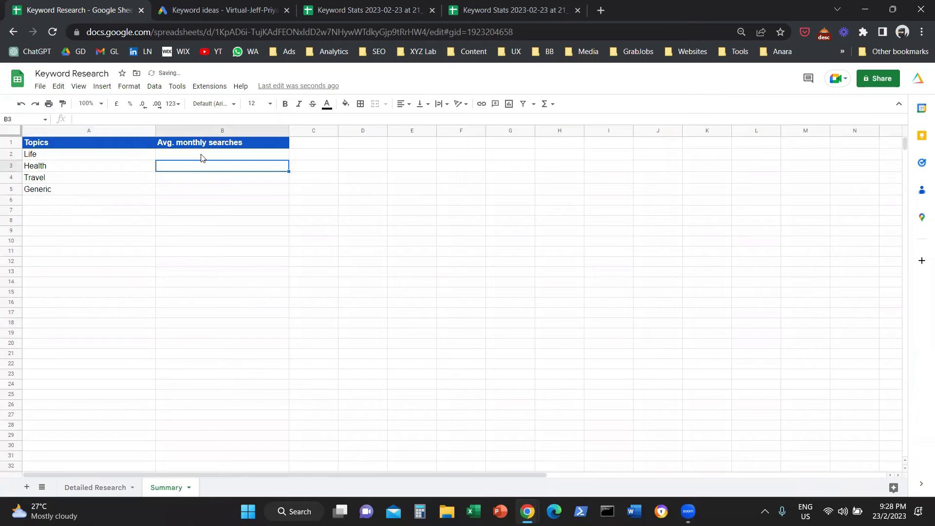
pyautogui.write('=sum(')
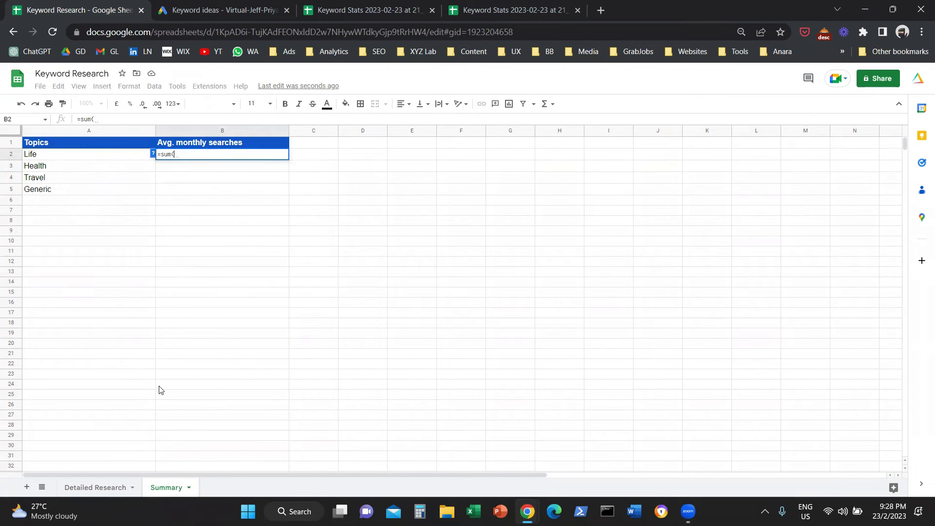
pyautogui.click(117, 487)
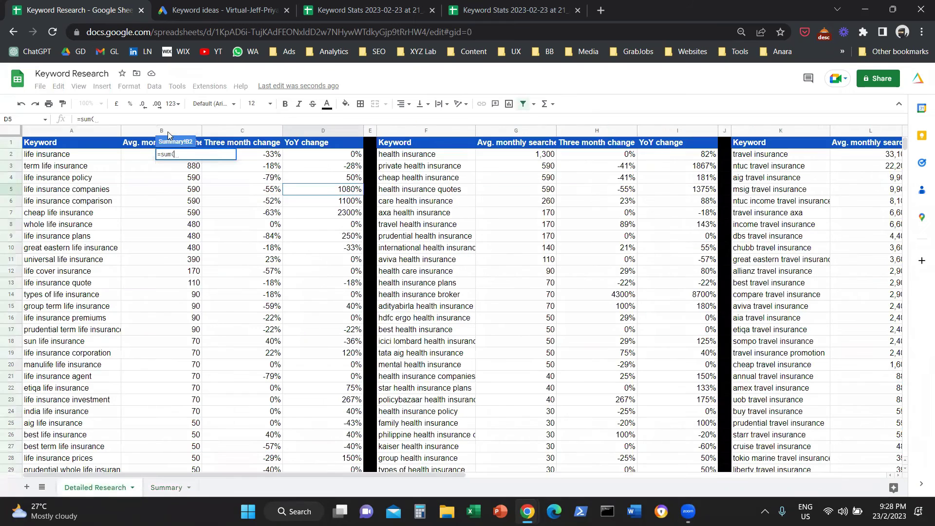
pyautogui.click(153, 129)
pyautogui.press('Return')
pyautogui.moveTo(203, 155); pyautogui.dragTo(203, 169)
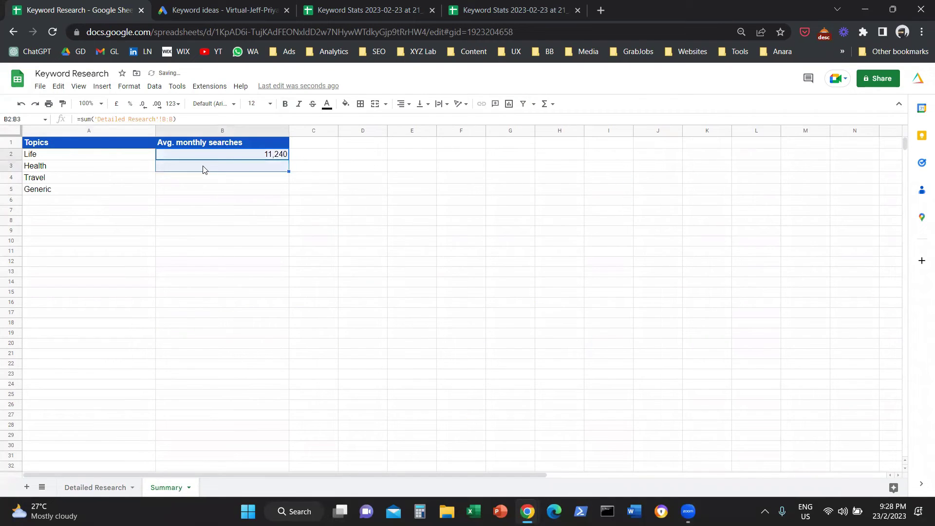
pyautogui.click(203, 169)
pyautogui.write('=sum(')
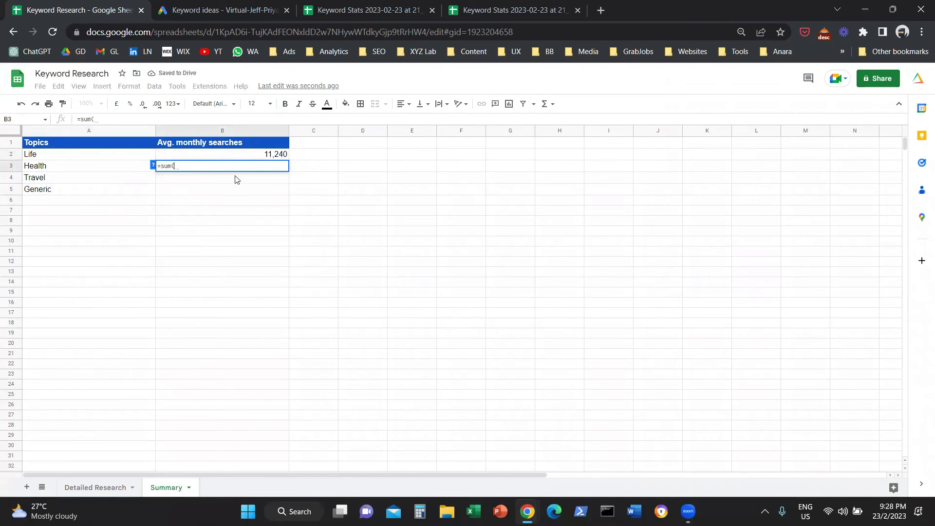
pyautogui.click(119, 488)
pyautogui.click(546, 130)
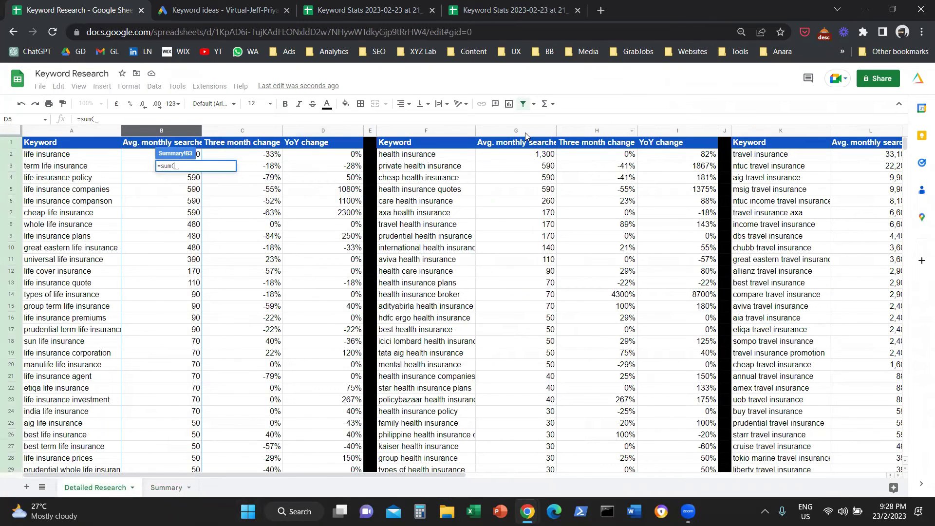
pyautogui.press('Return')
# Enter SUM formulas in B4 and B5 totalling Detailed Research columns L (Travel) and Q (Generic).
pyautogui.write('=sum(')
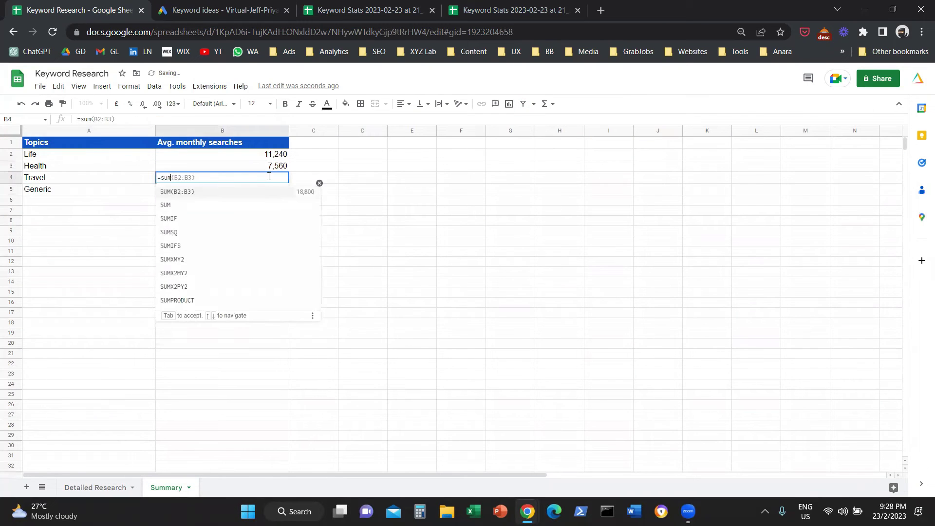
pyautogui.click(100, 487)
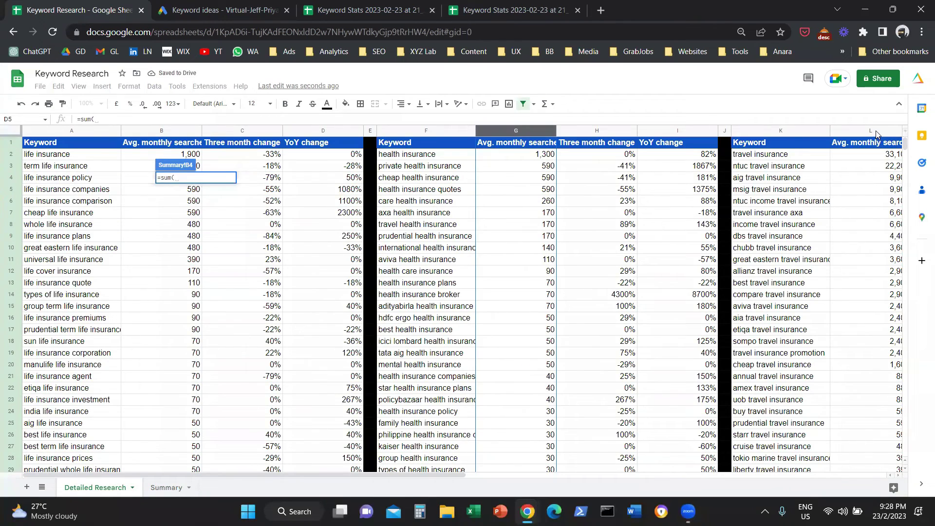
pyautogui.click(875, 135)
pyautogui.press('Return')
pyautogui.write('=sum(')
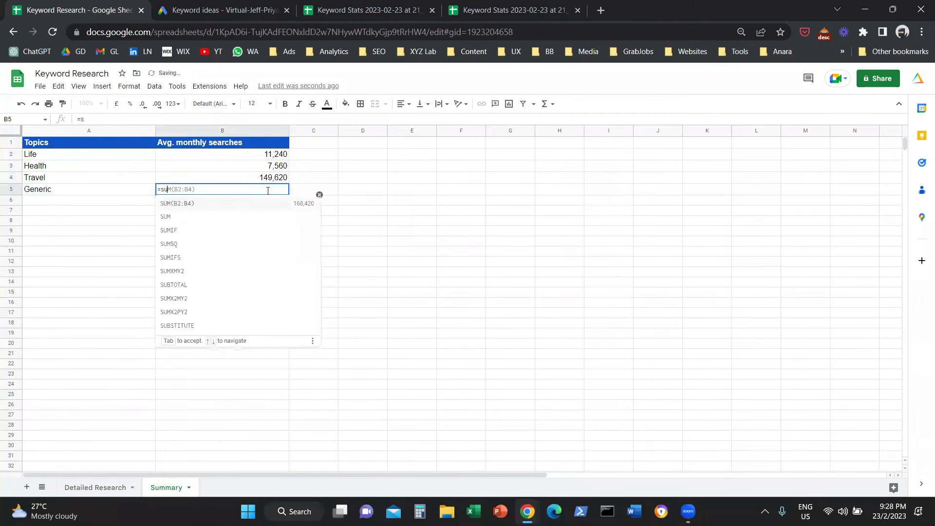
pyautogui.click(97, 487)
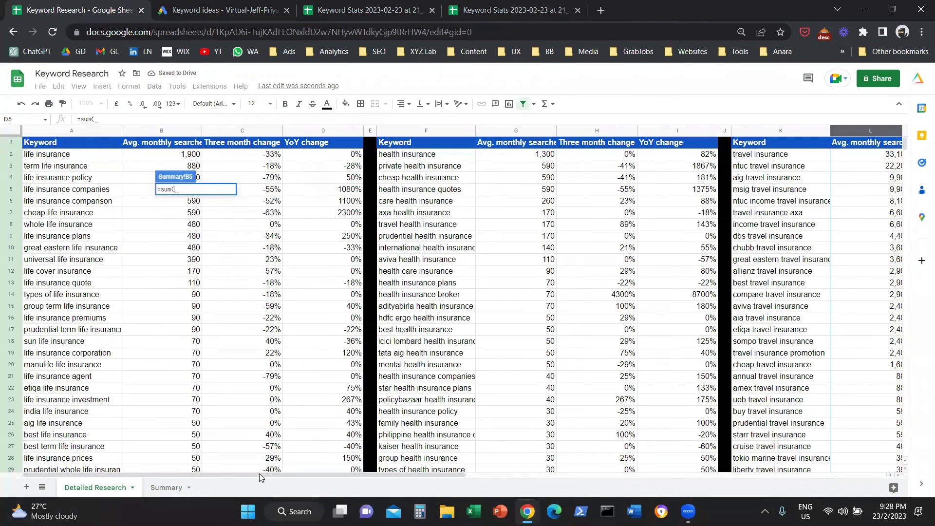
pyautogui.hscroll(10, 506, 467)
pyautogui.click(779, 132)
pyautogui.press('Return')
pyautogui.click(313, 242)
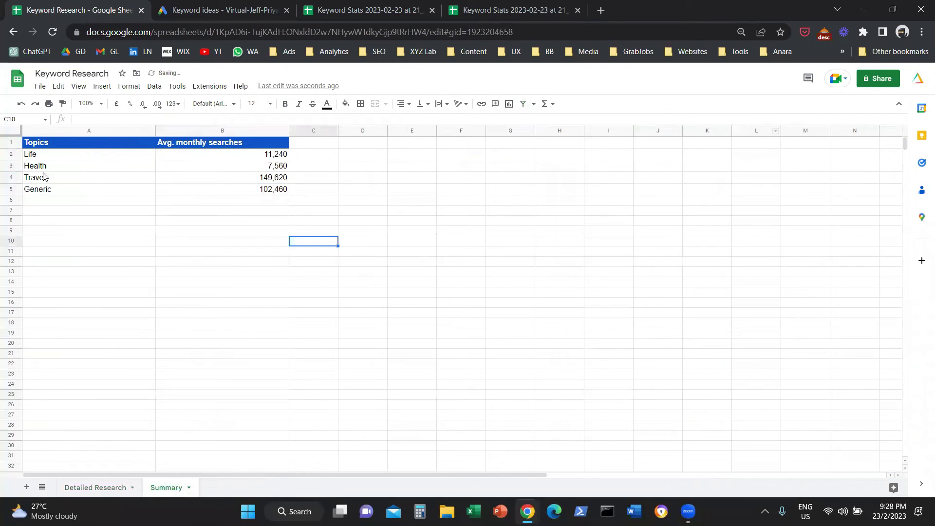
pyautogui.hotkey('ctrl', 'a')
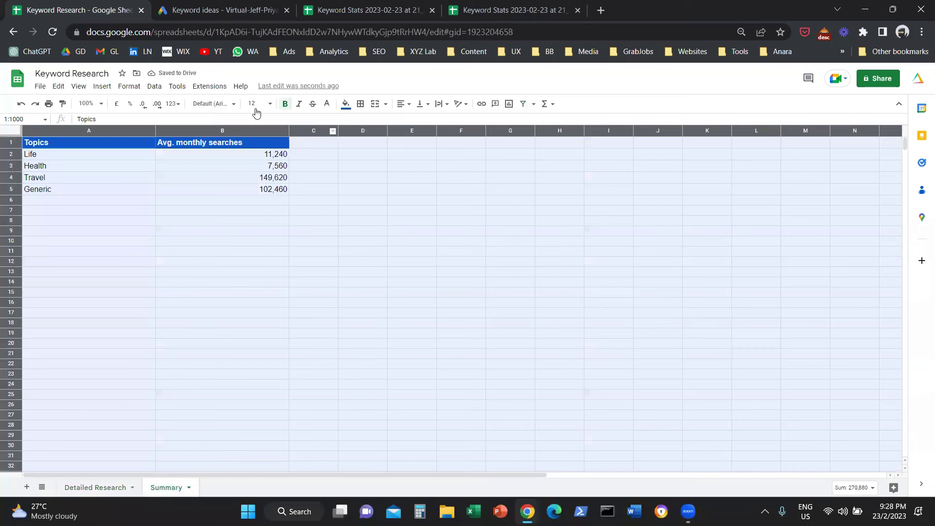
# Set the whole Summary sheet to font size 14.
pyautogui.click(257, 103)
pyautogui.write('14')
pyautogui.press('Return')
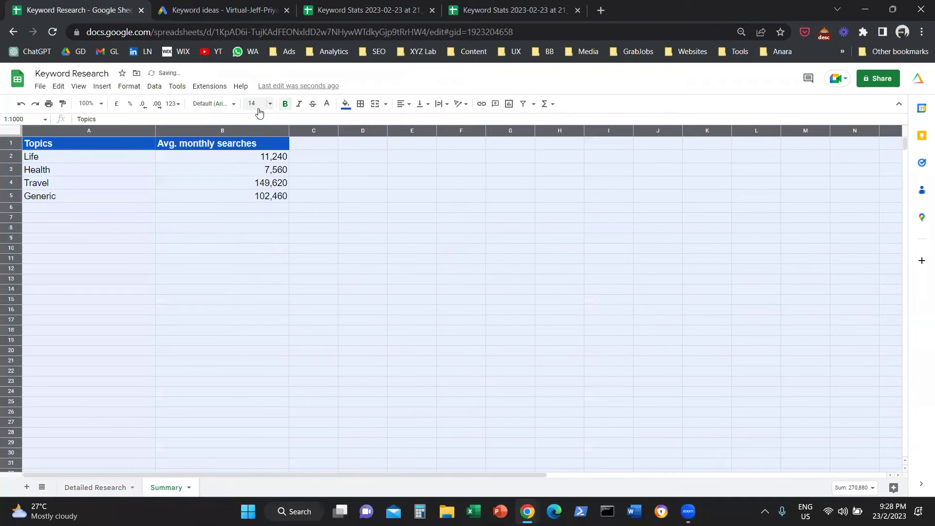
pyautogui.click(210, 381)
# Add a filter to the header row and sort topics by searches, Z→A.
pyautogui.moveTo(91, 144); pyautogui.dragTo(269, 149)
pyautogui.hotkey('alt', 'd')
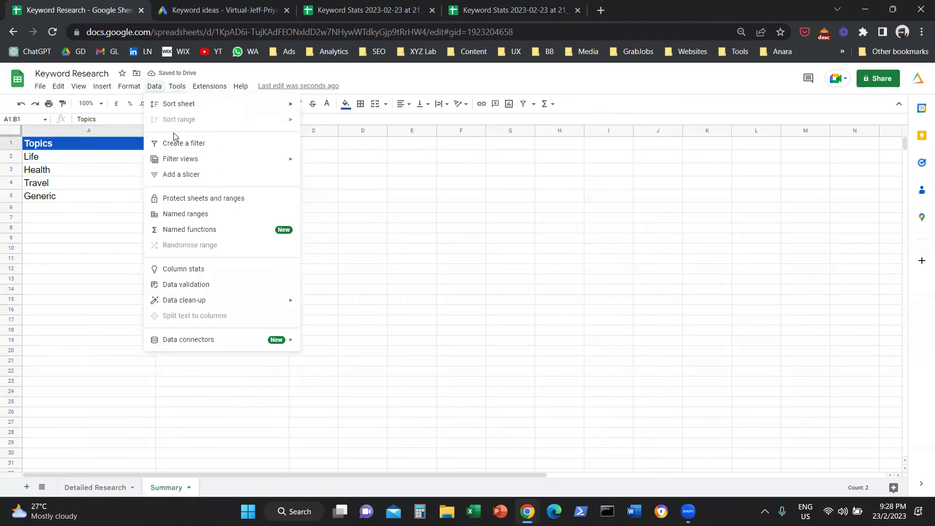
pyautogui.click(223, 140)
pyautogui.click(284, 145)
pyautogui.click(269, 178)
pyautogui.click(226, 248)
# Insert a pie chart of the topic table A1:B5 and place it below the table.
pyautogui.moveTo(63, 144); pyautogui.dragTo(230, 196)
pyautogui.click(102, 86)
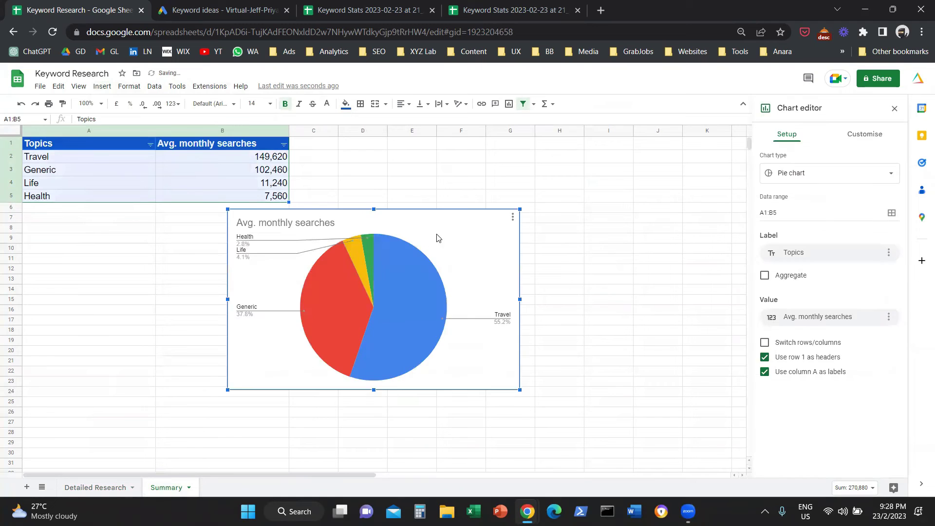
pyautogui.moveTo(455, 249); pyautogui.dragTo(257, 241)
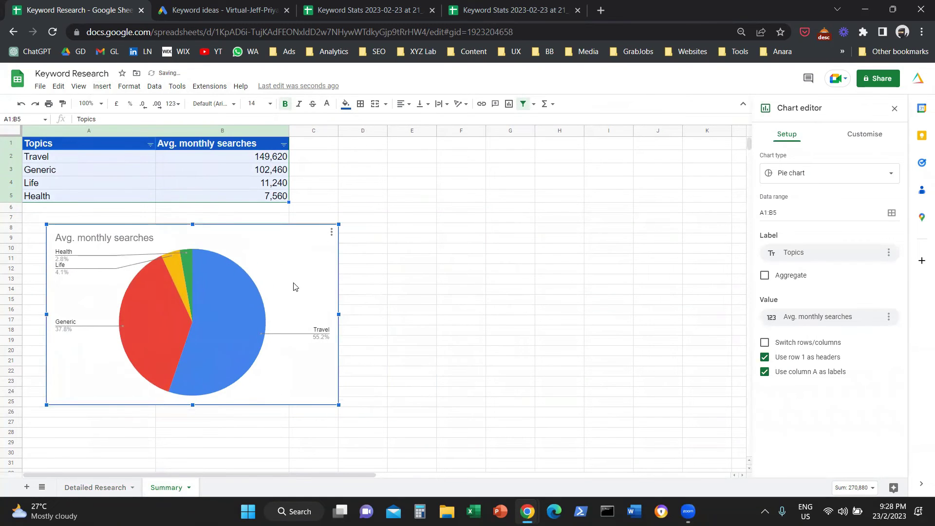
pyautogui.click(121, 156)
# Insert a second chart of A1:B5 as a column chart, placed right of the pie chart.
pyautogui.moveTo(105, 146); pyautogui.dragTo(105, 157)
pyautogui.moveTo(203, 193); pyautogui.dragTo(203, 195)
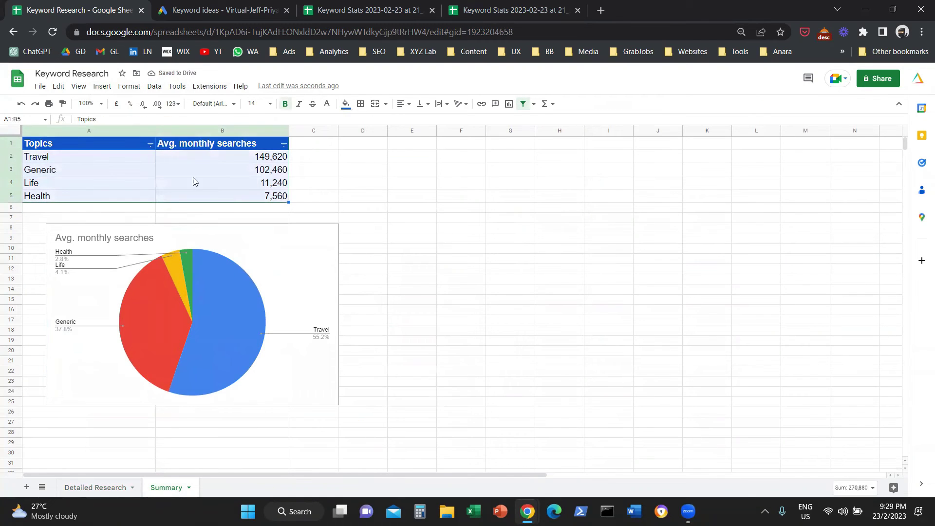
pyautogui.click(102, 86)
pyautogui.click(125, 175)
pyautogui.click(840, 172)
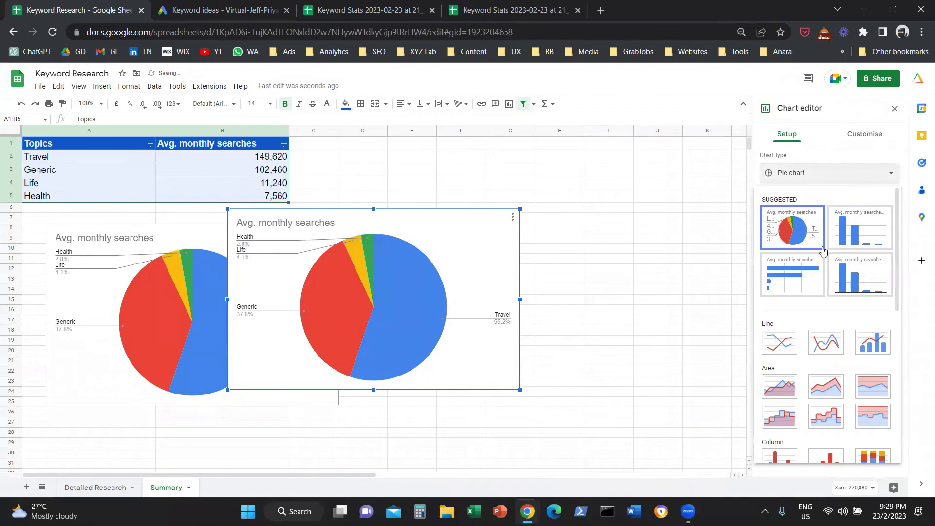
pyautogui.click(839, 244)
pyautogui.moveTo(430, 219); pyautogui.dragTo(559, 239)
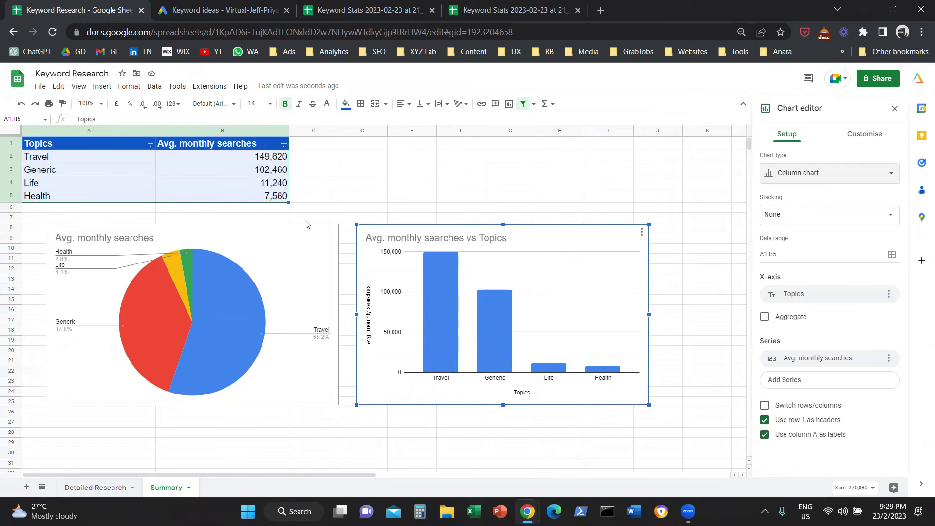
pyautogui.click(374, 179)
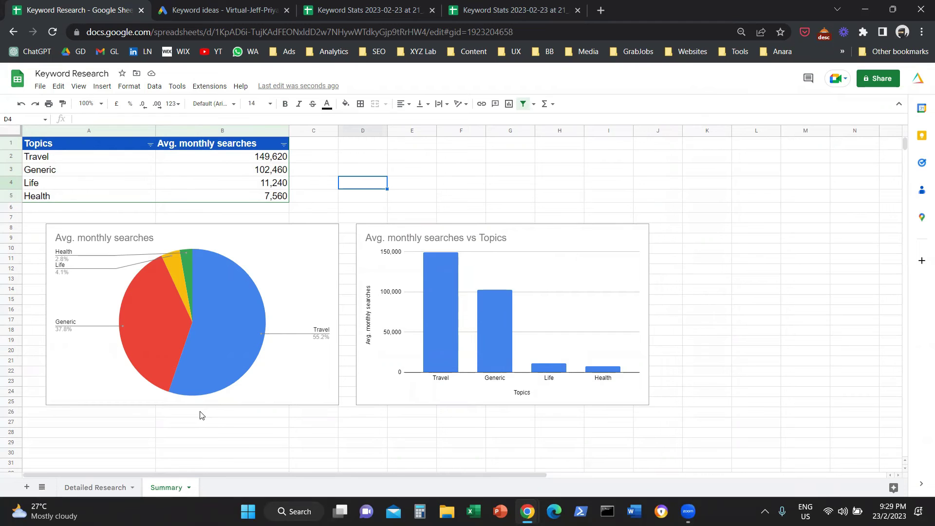
pyautogui.click(98, 487)
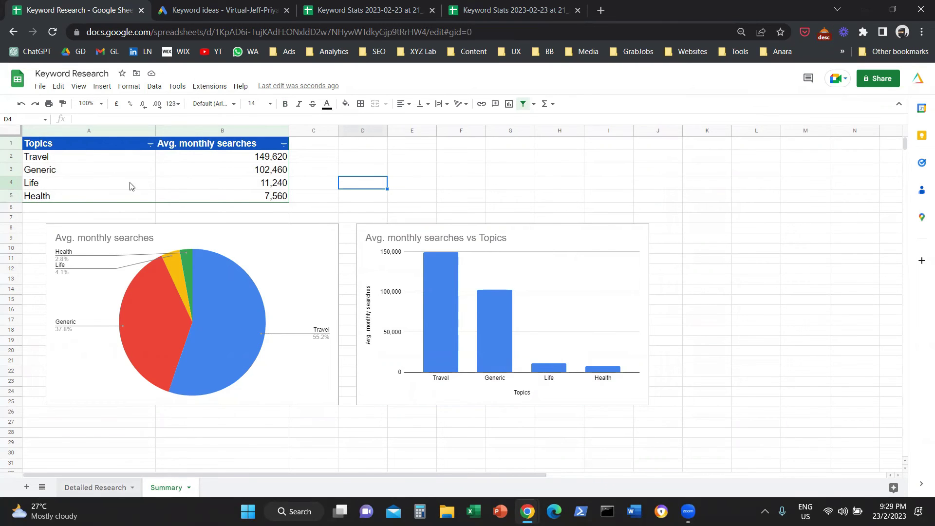
pyautogui.moveTo(389, 478); pyautogui.dragTo(160, 475)
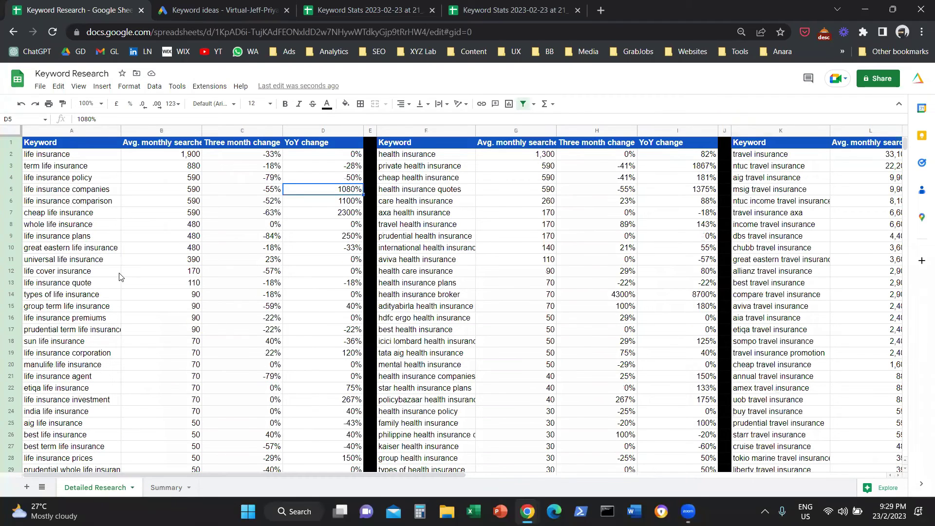
pyautogui.click(457, 180)
pyautogui.click(762, 180)
pyautogui.moveTo(180, 479); pyautogui.dragTo(267, 475)
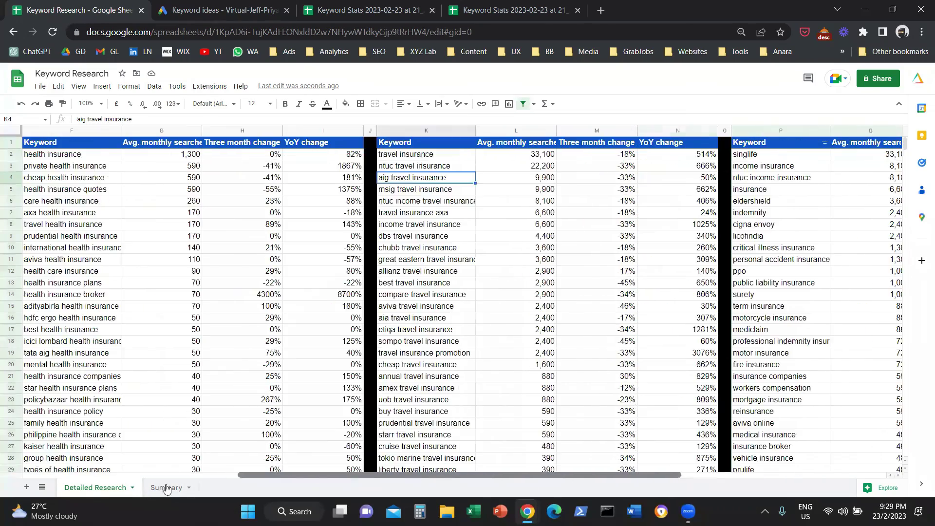
pyautogui.click(166, 488)
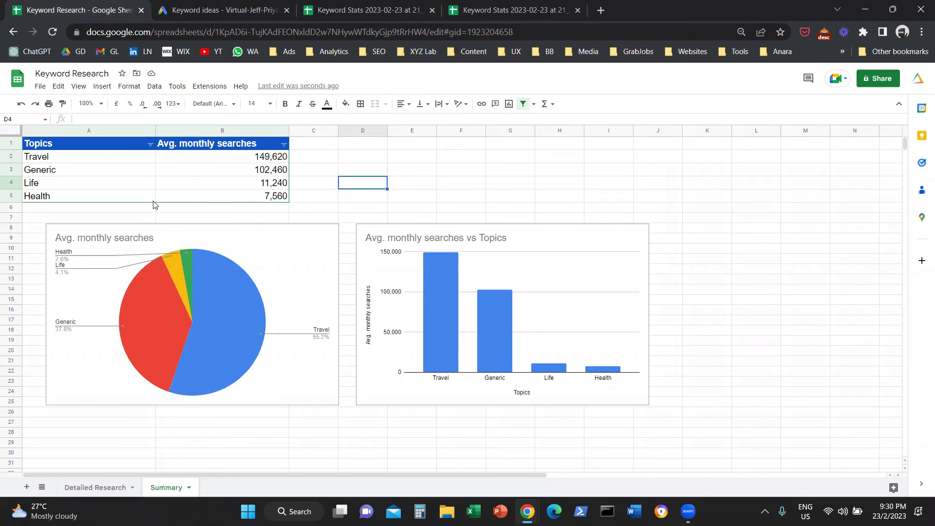
# Add a note beside the table: 'You can use different keyword research tools'.
pyautogui.click(410, 169)
pyautogui.write('You c')
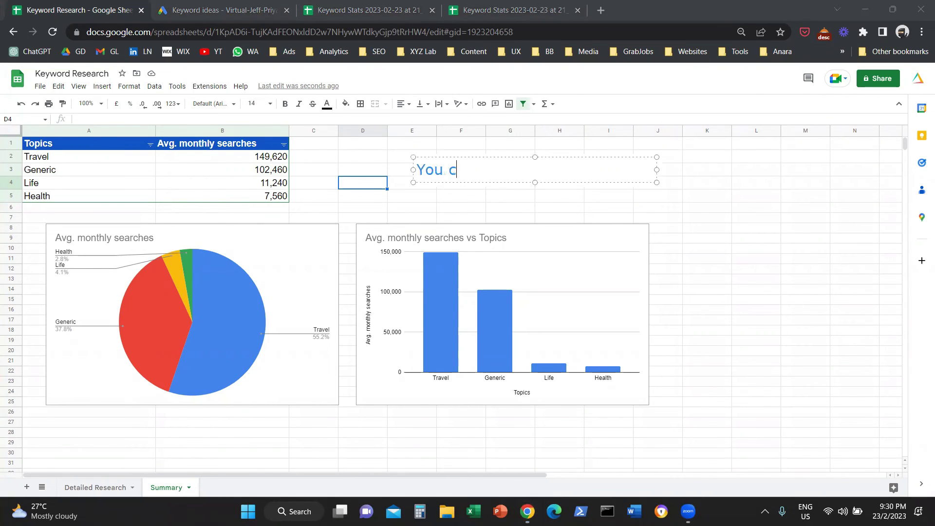
pyautogui.write('an use differnet ke')
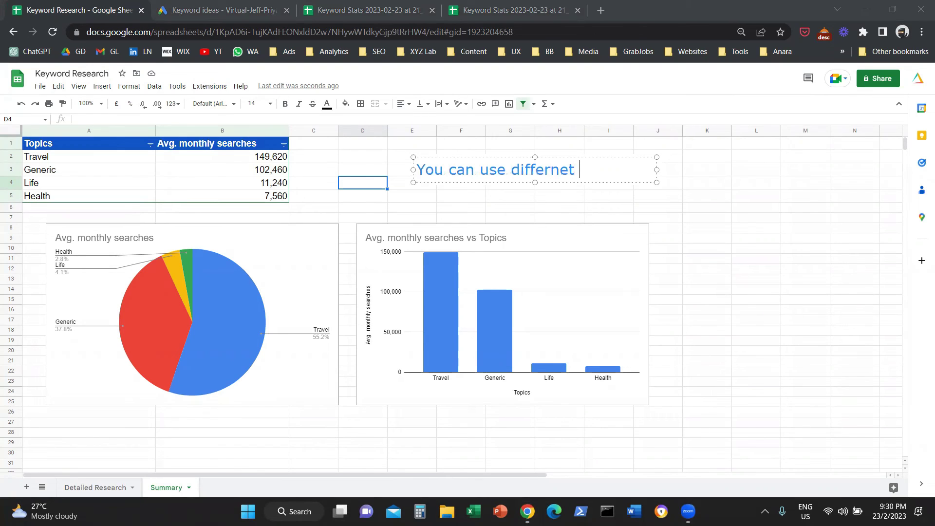
pyautogui.press('BackSpace')
pyautogui.press('BackSpace')
pyautogui.press('BackSpace')
pyautogui.press('BackSpace')
pyautogui.press('BackSpace')
pyautogui.press('BackSpace')
pyautogui.write('ent keyword research tools')
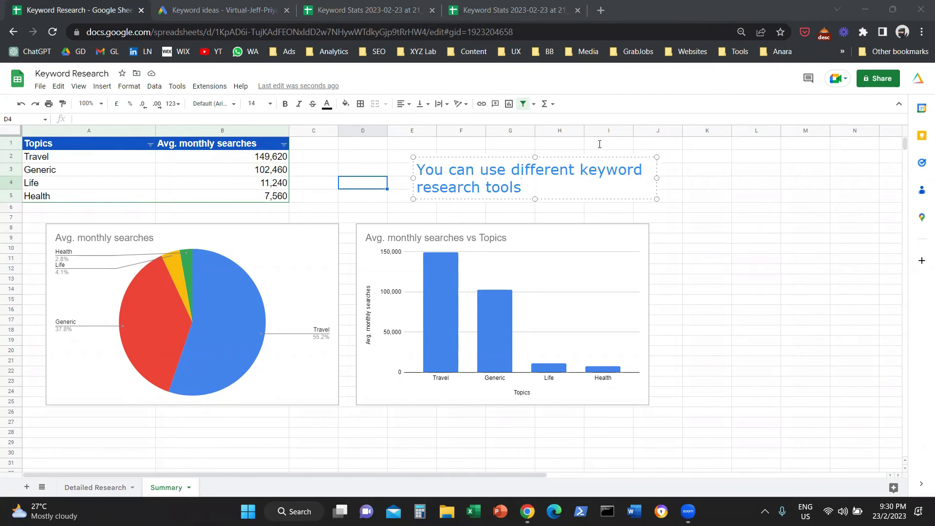
pyautogui.moveTo(657, 181); pyautogui.dragTo(823, 170)
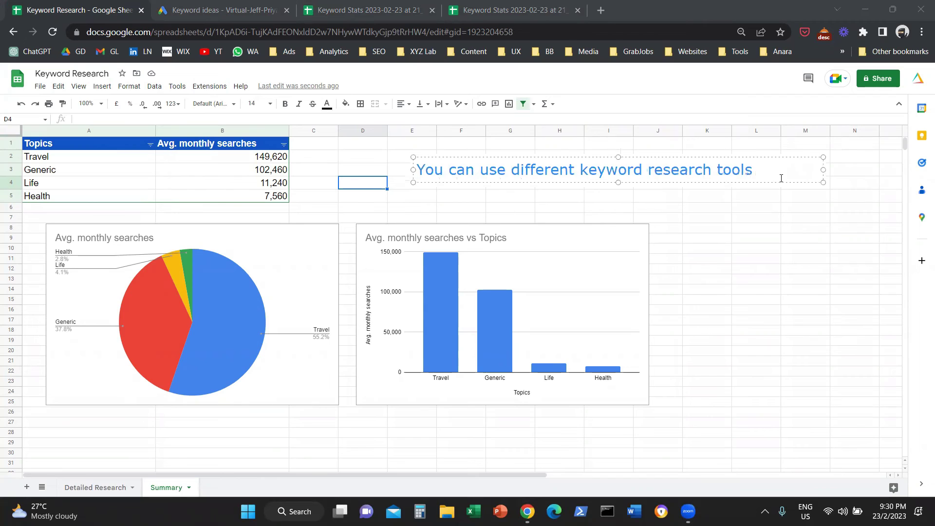
pyautogui.press('Escape')
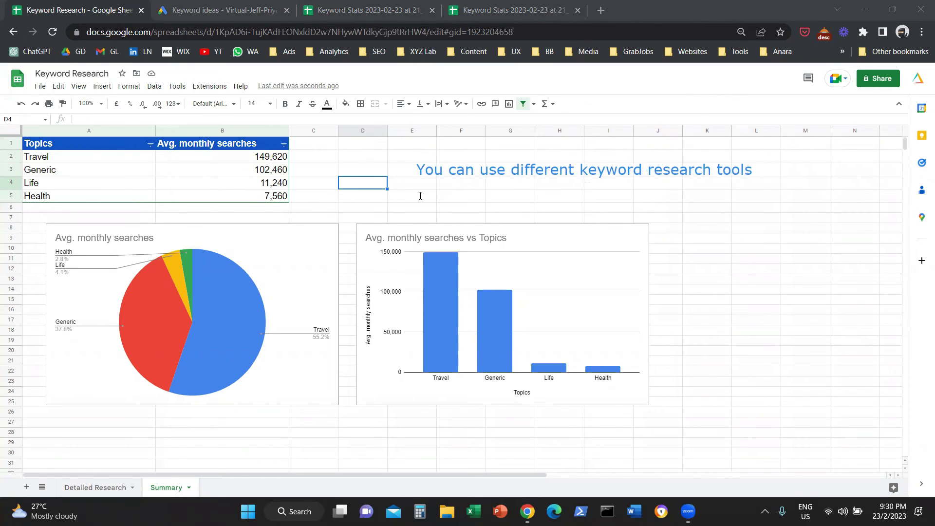
# Add a second note below it: 'You can use Excel instead of Google Sheets'.
pyautogui.hotkey('ctrl', 'v')
pyautogui.write('You can use Excel instaed ')
pyautogui.write('of Google Sheets')
pyautogui.moveTo(665, 204); pyautogui.dragTo(773, 194)
# Move the column chart lower and add a third note: 'You can automate the process'.
pyautogui.moveTo(548, 236); pyautogui.dragTo(547, 296)
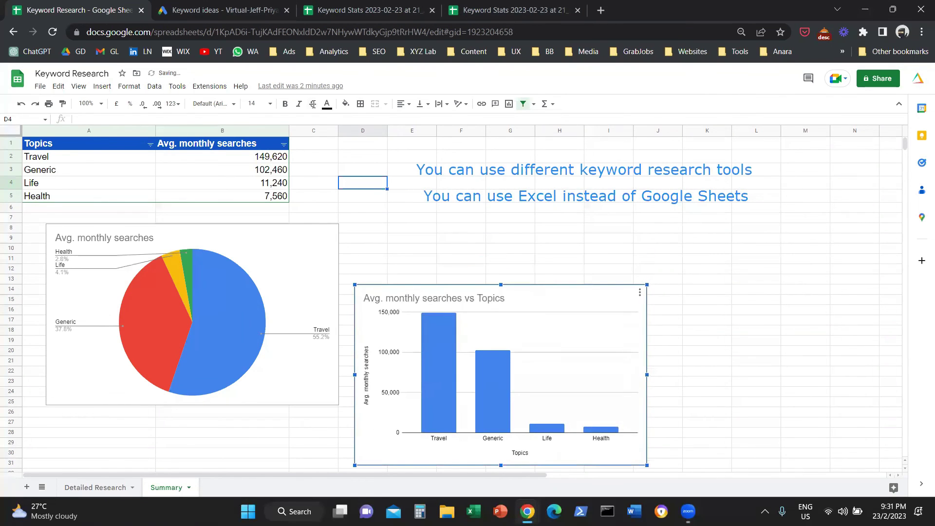
pyautogui.click(420, 220)
pyautogui.write('You can aus')
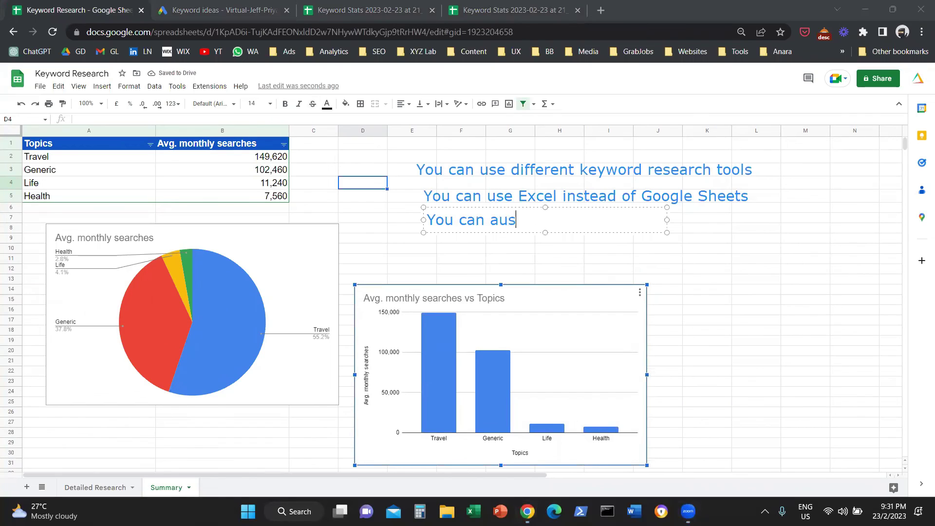
pyautogui.press('BackSpace')
pyautogui.write('tomate the process')
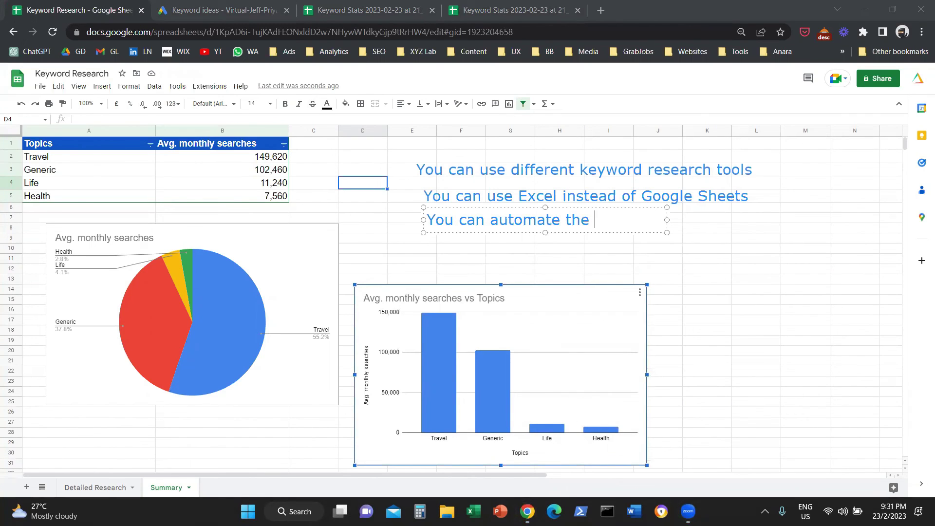
pyautogui.click(469, 256)
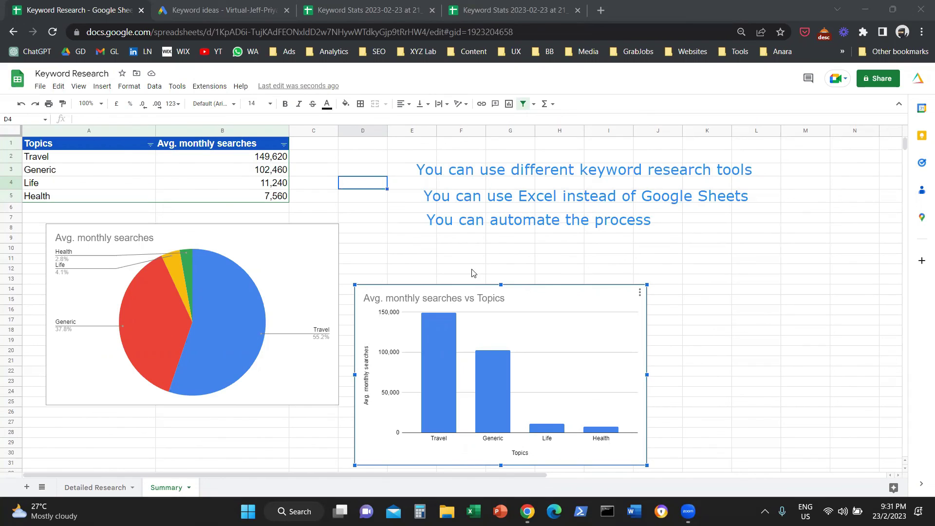
# Remove all three blue annotation notes from the Summary sheet.
pyautogui.press('Escape')
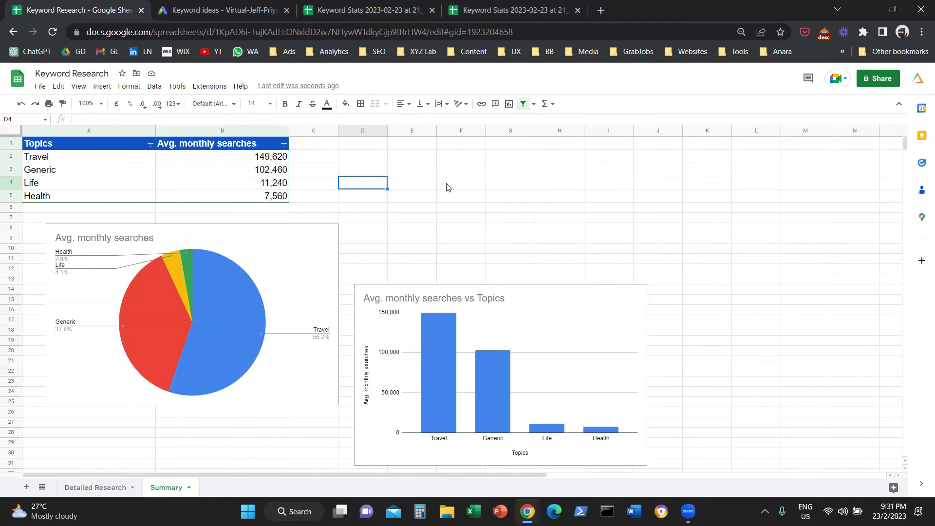